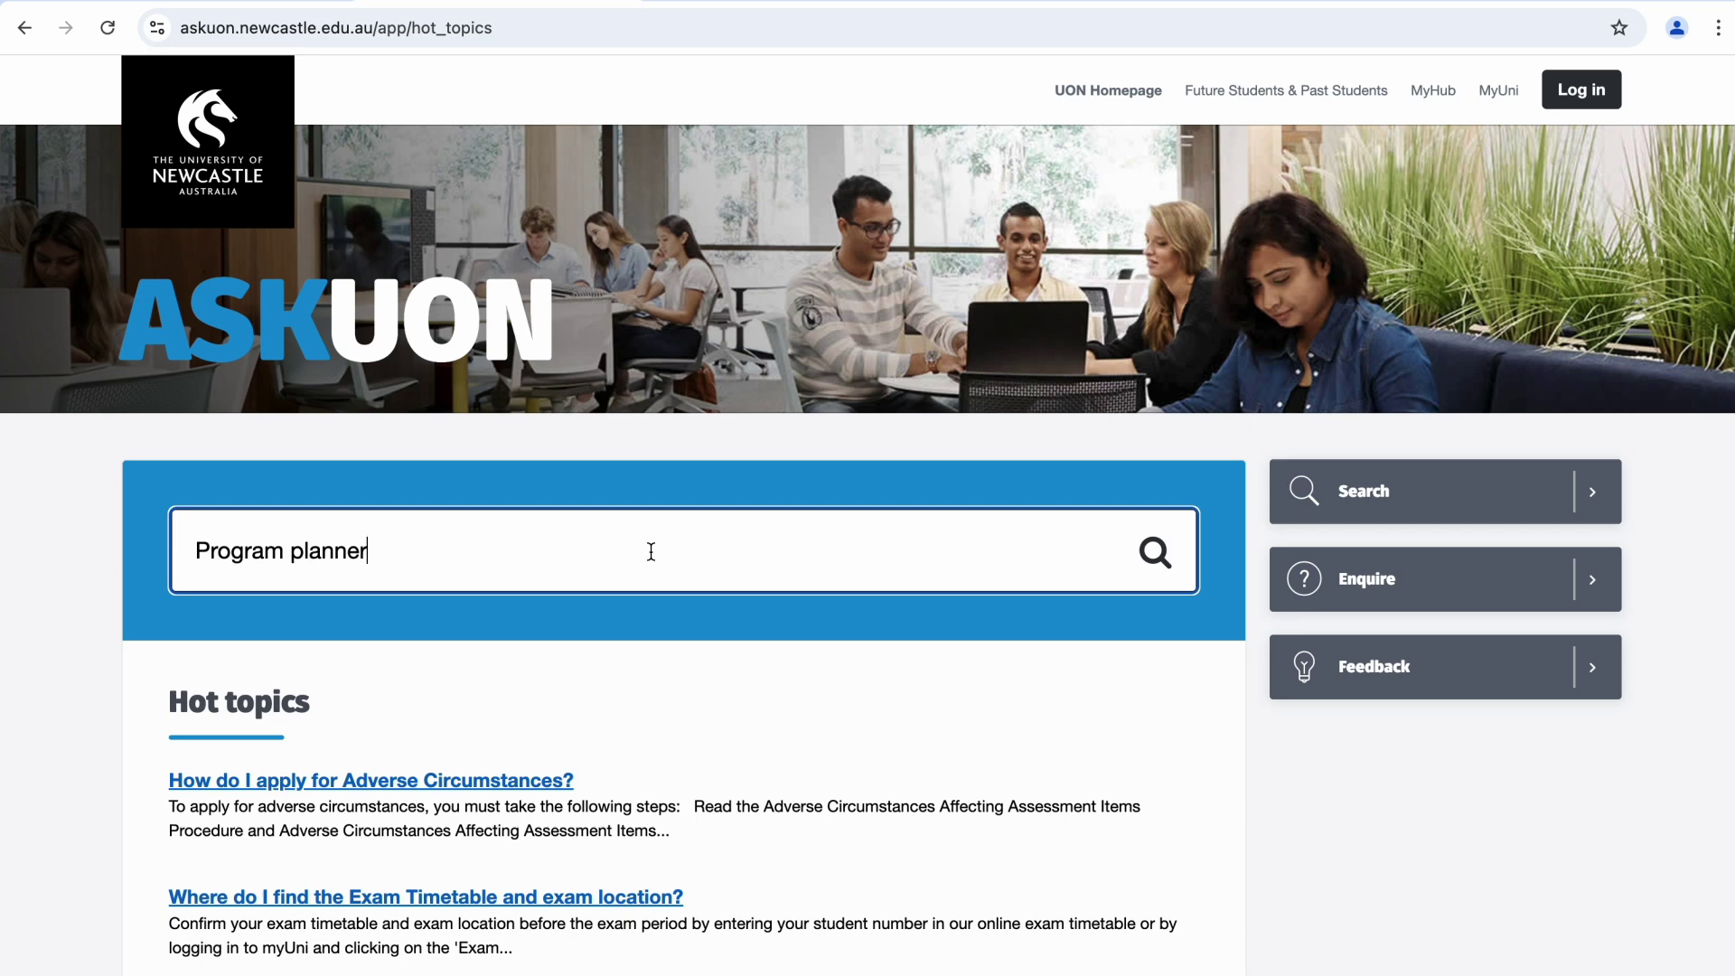
# Search AskUON for 'Program planner' and follow the 'What is Program Planner' article into Program Planner.
pyautogui.press('Return')
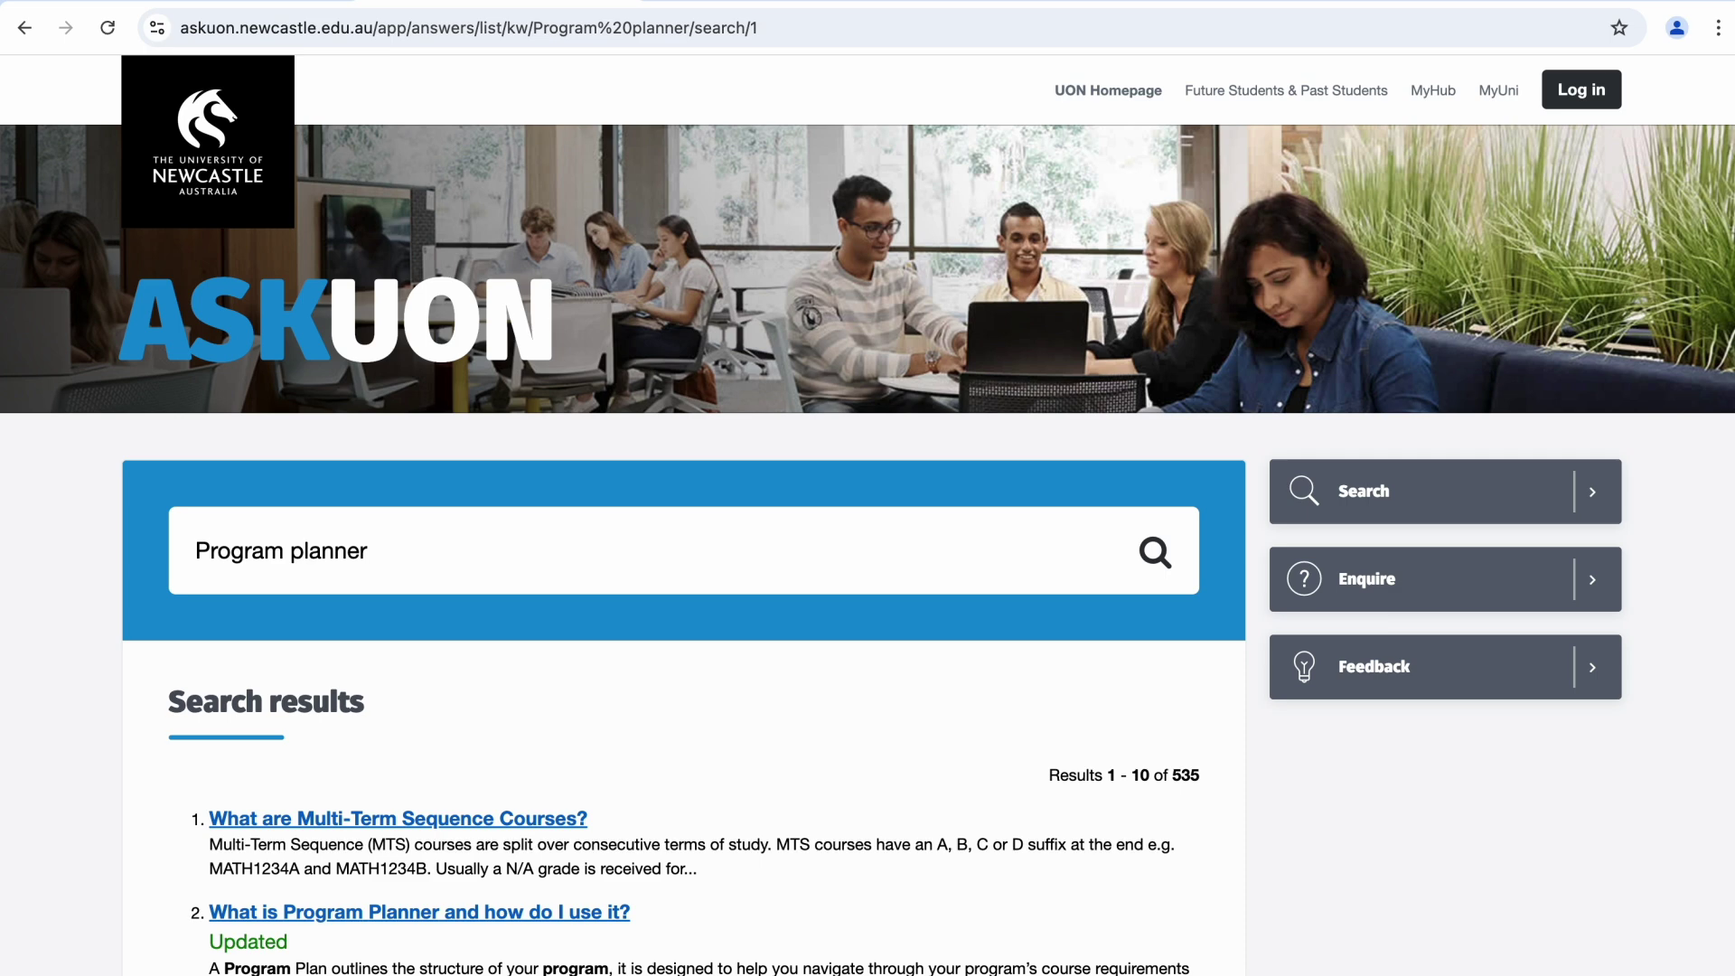
pyautogui.click(516, 913)
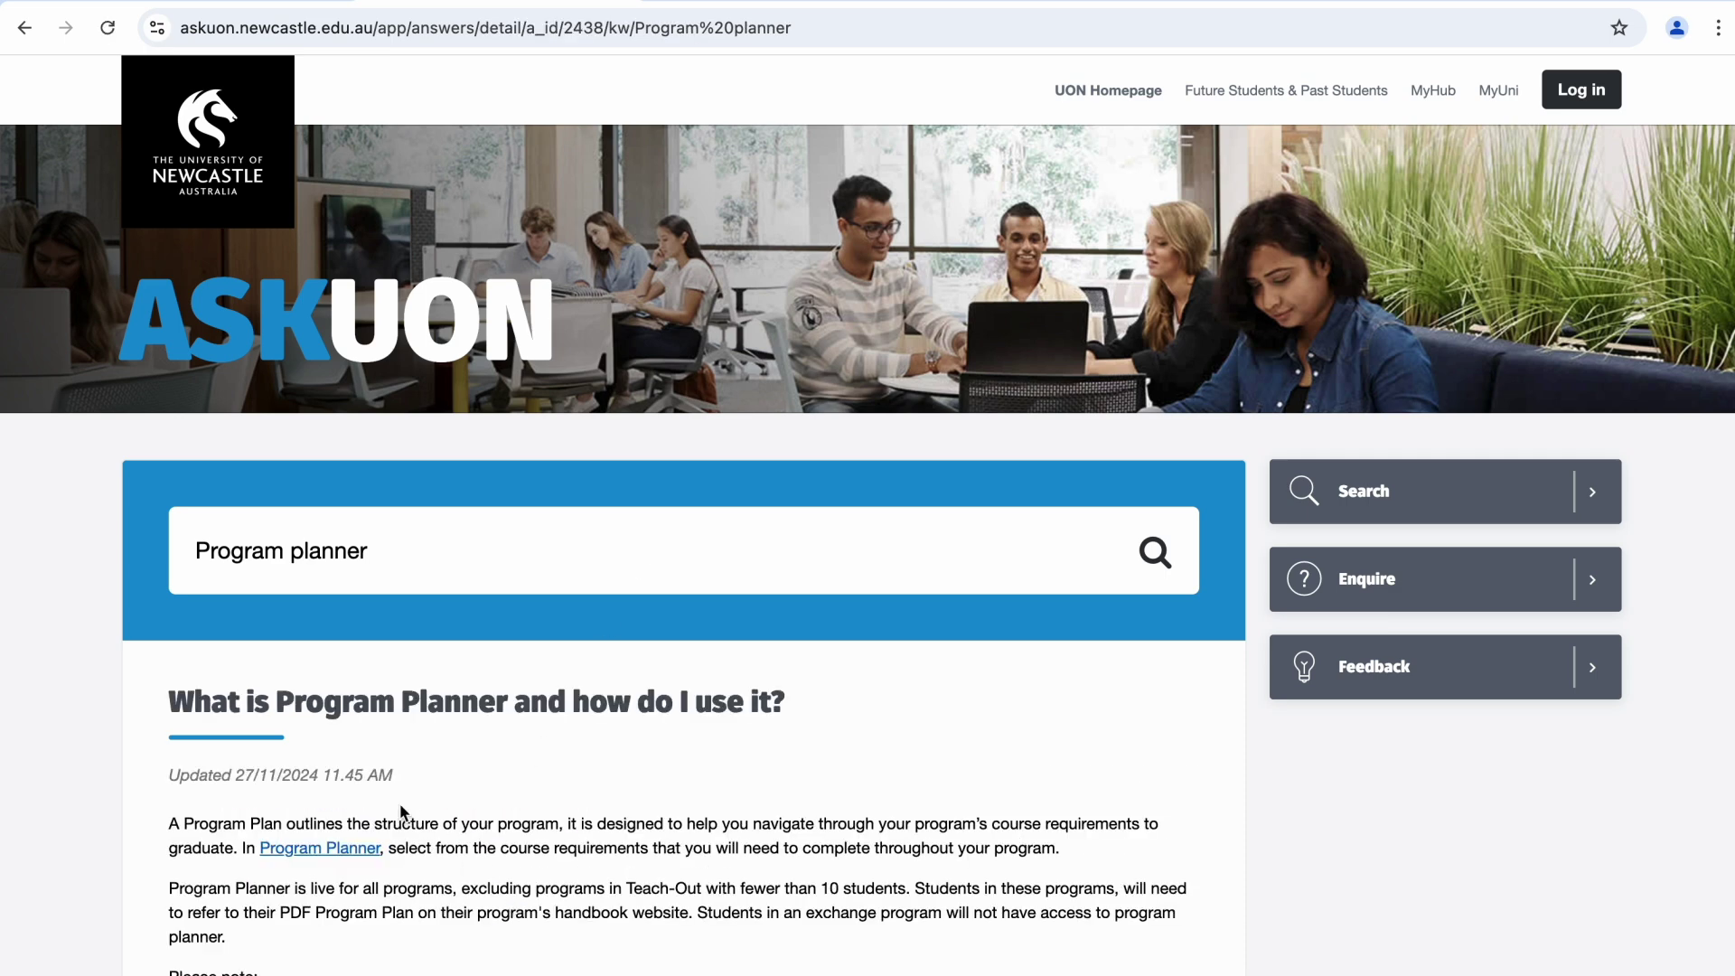
pyautogui.click(354, 851)
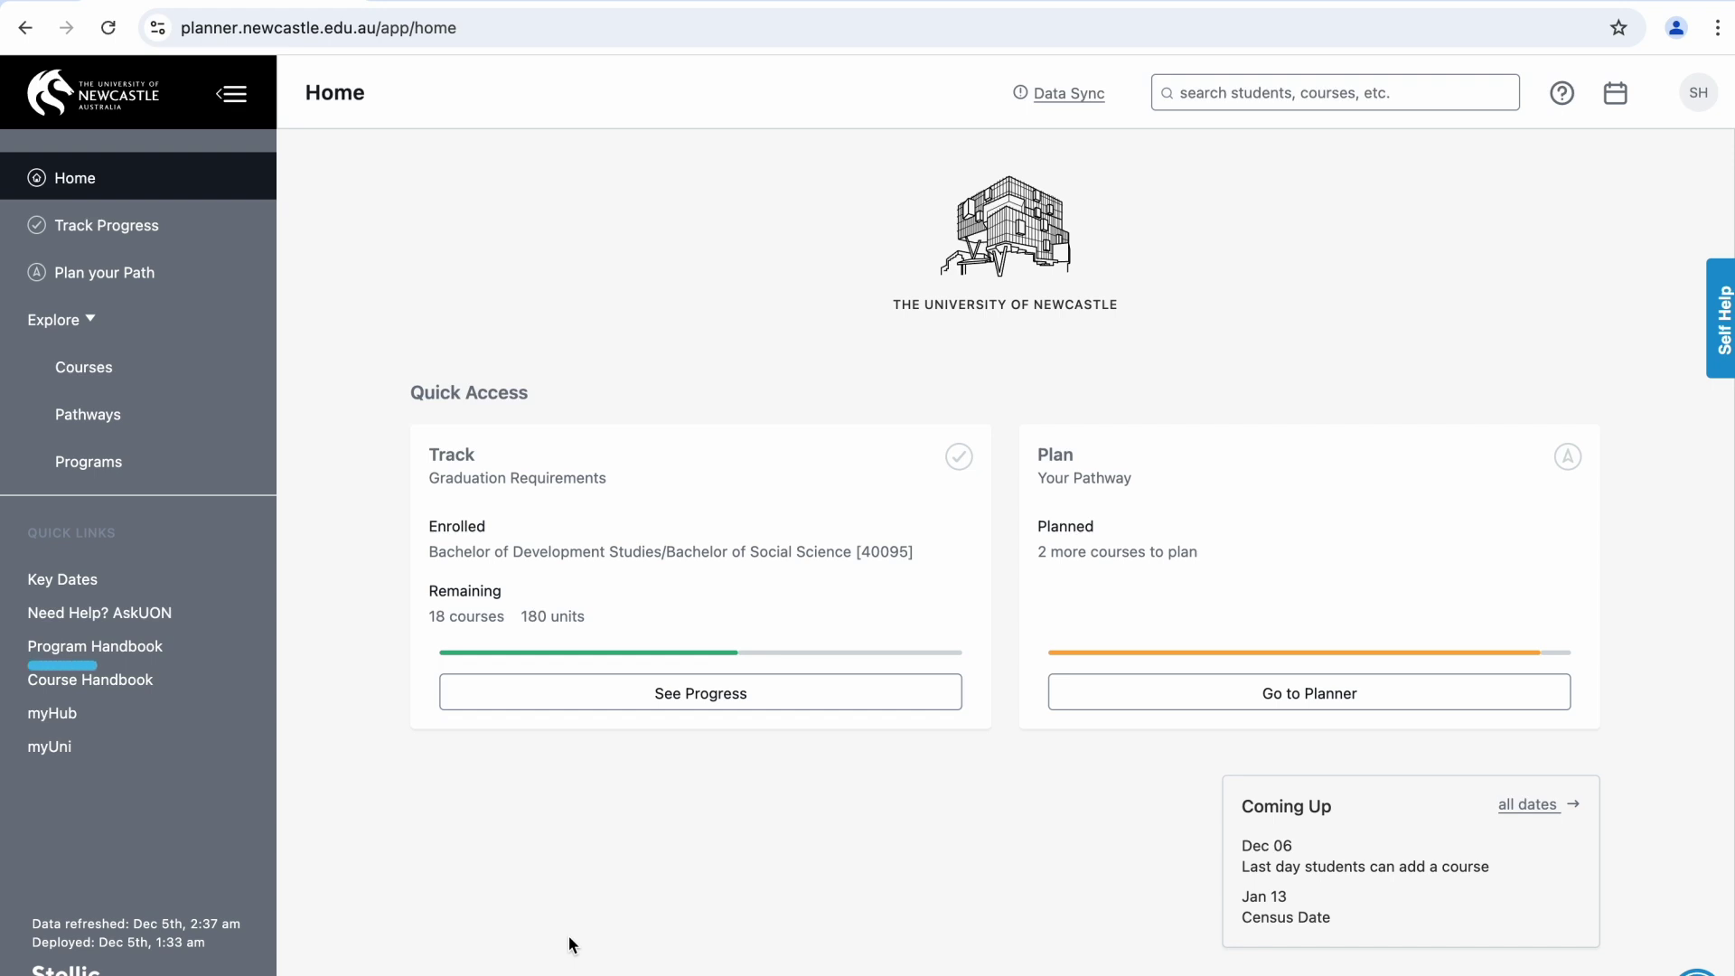
# Search the university's degree listings for 'Global Indigenous Studies'.
pyautogui.click(143, 645)
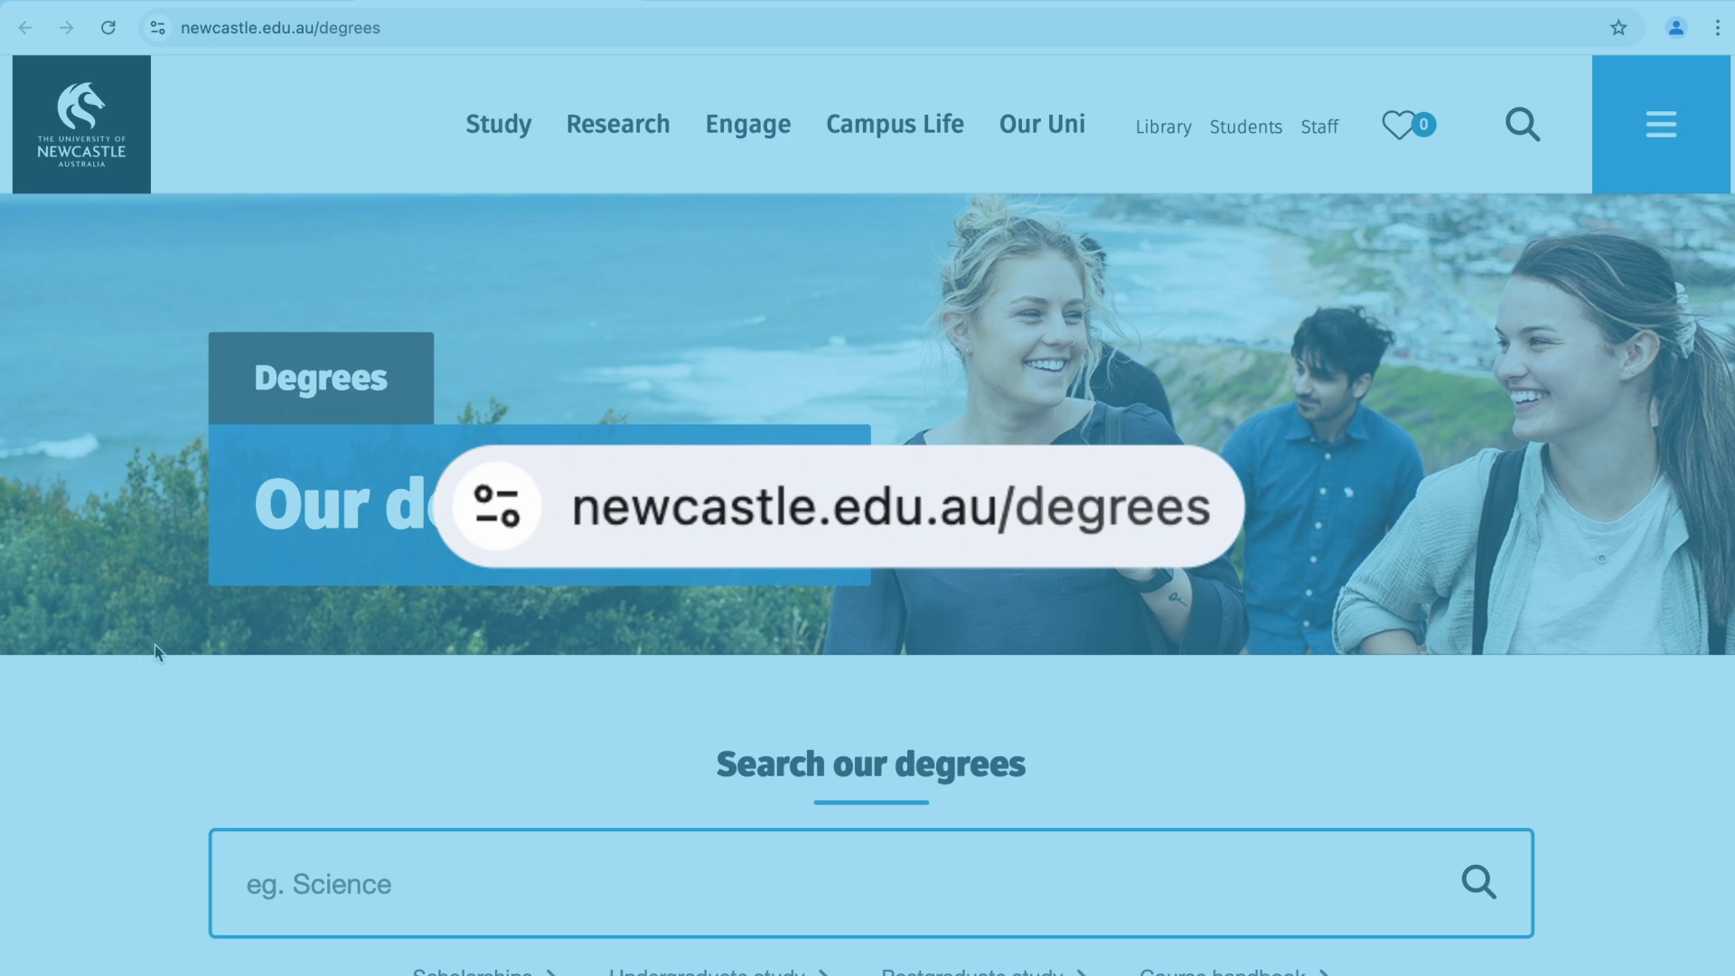
pyautogui.click(687, 883)
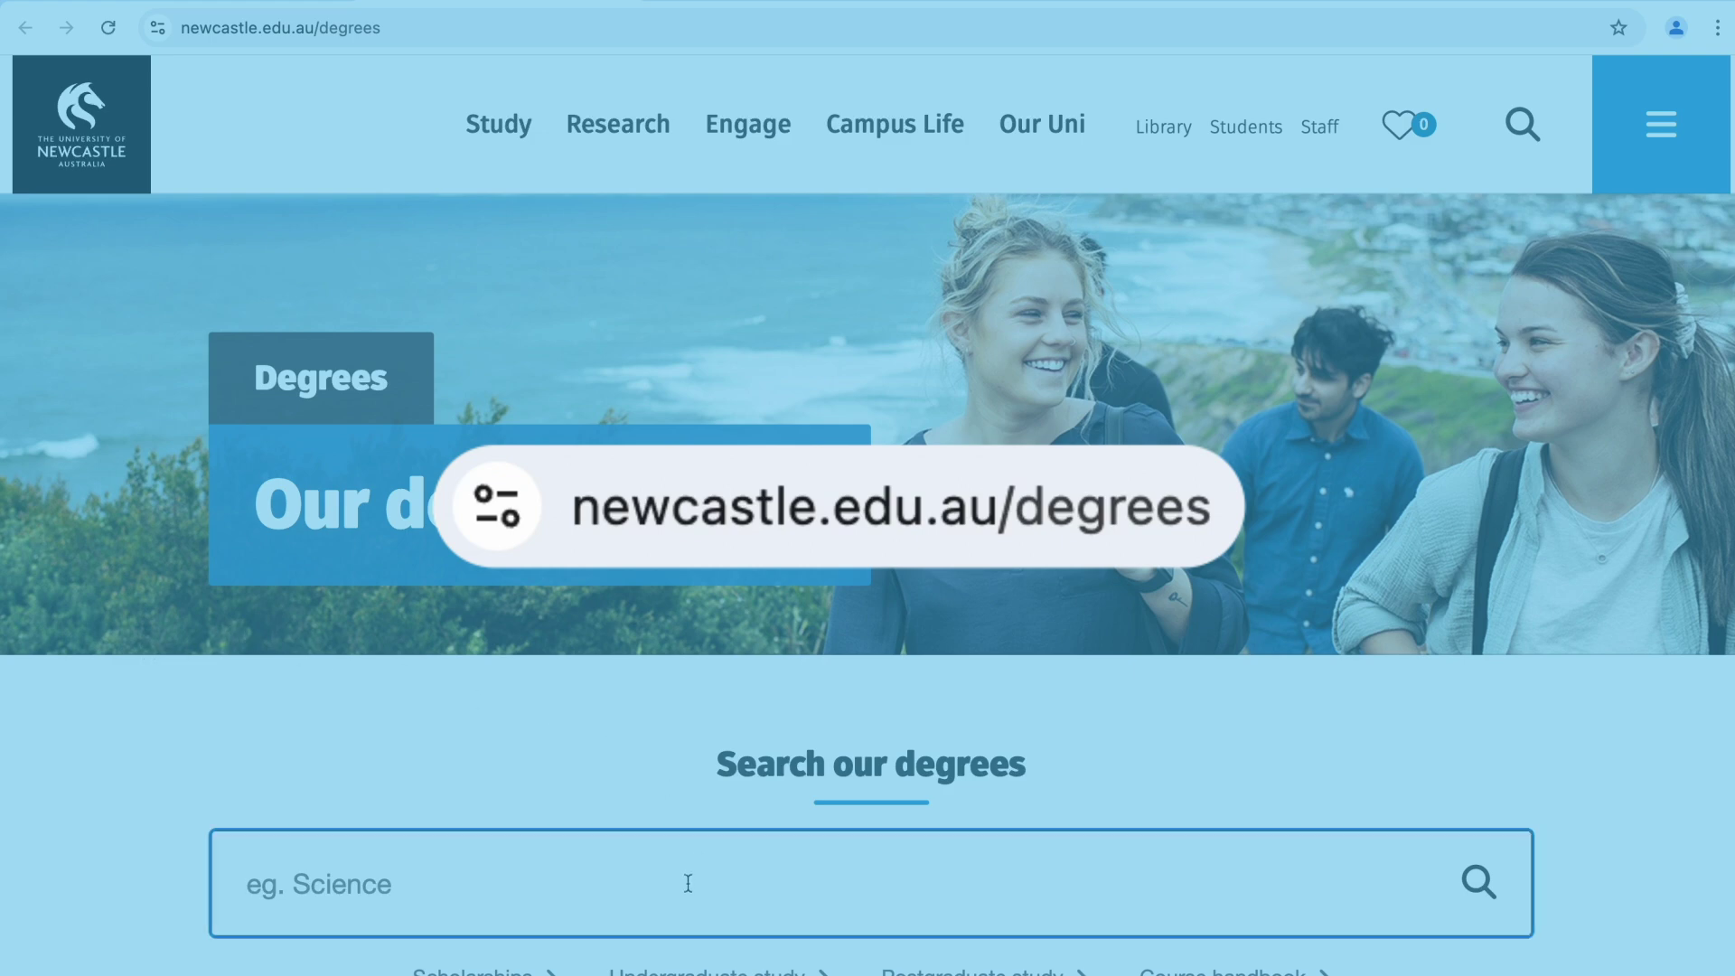
pyautogui.write('Global Indigenous Studies')
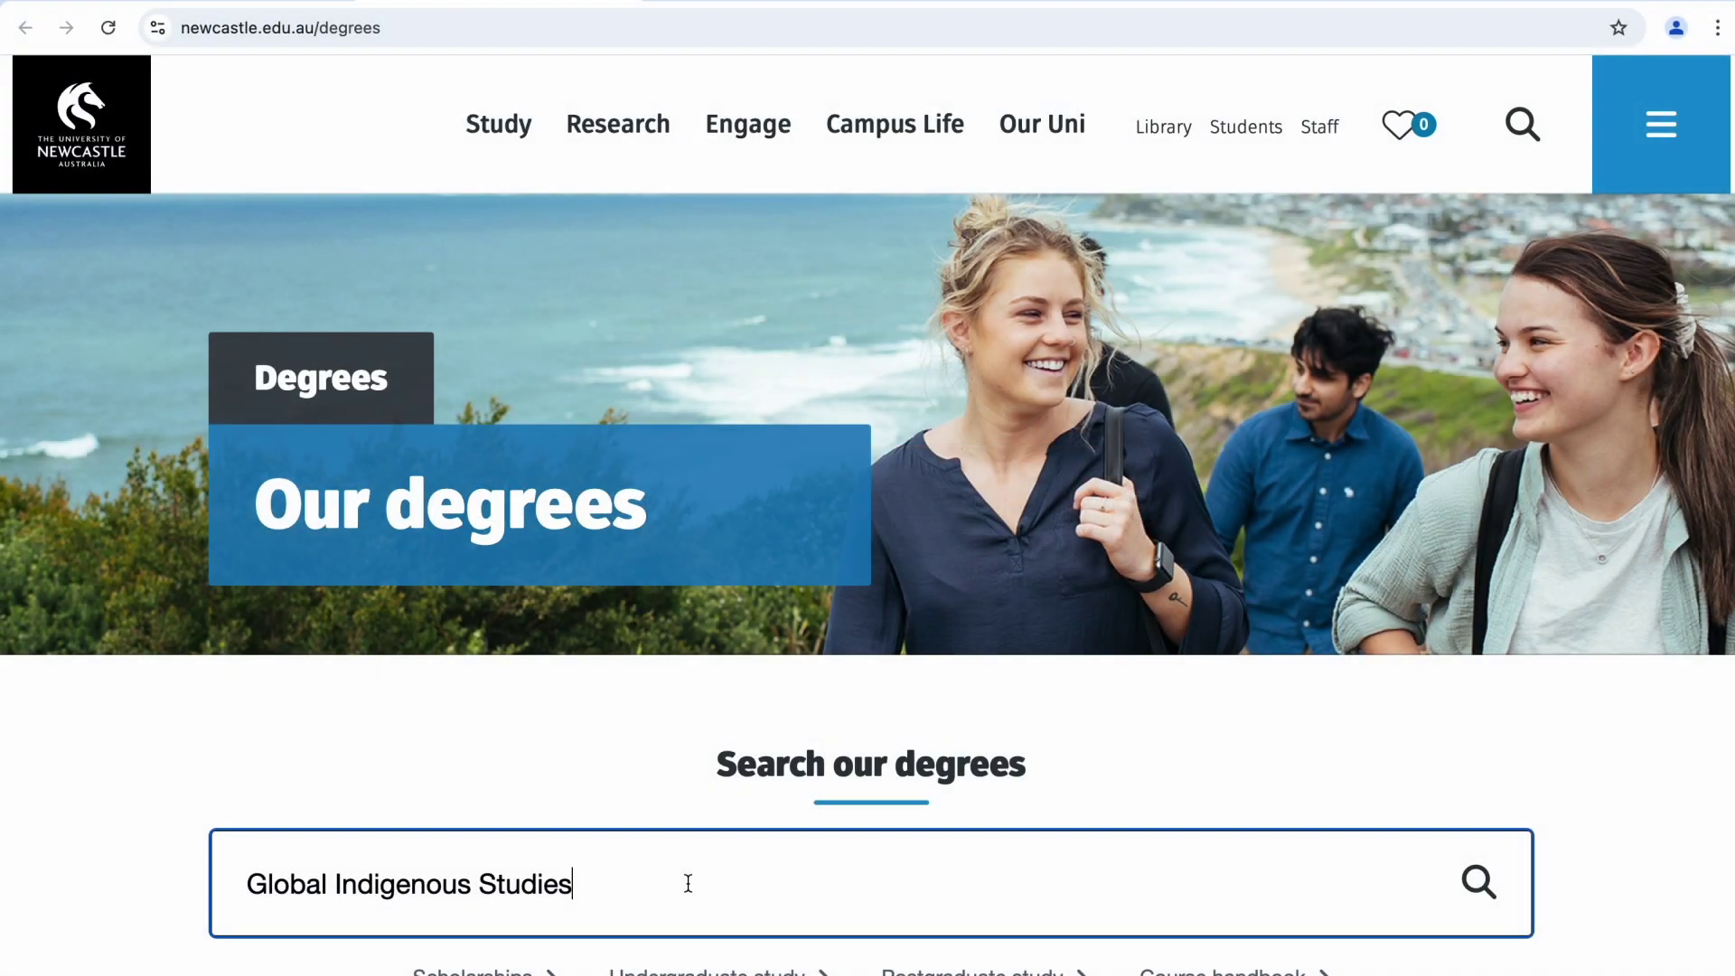
pyautogui.press('Return')
# Open the Bachelor of Global Indigenous Studies page and its 2025 program handbook entry.
pyautogui.scroll(-7, 601, 941)
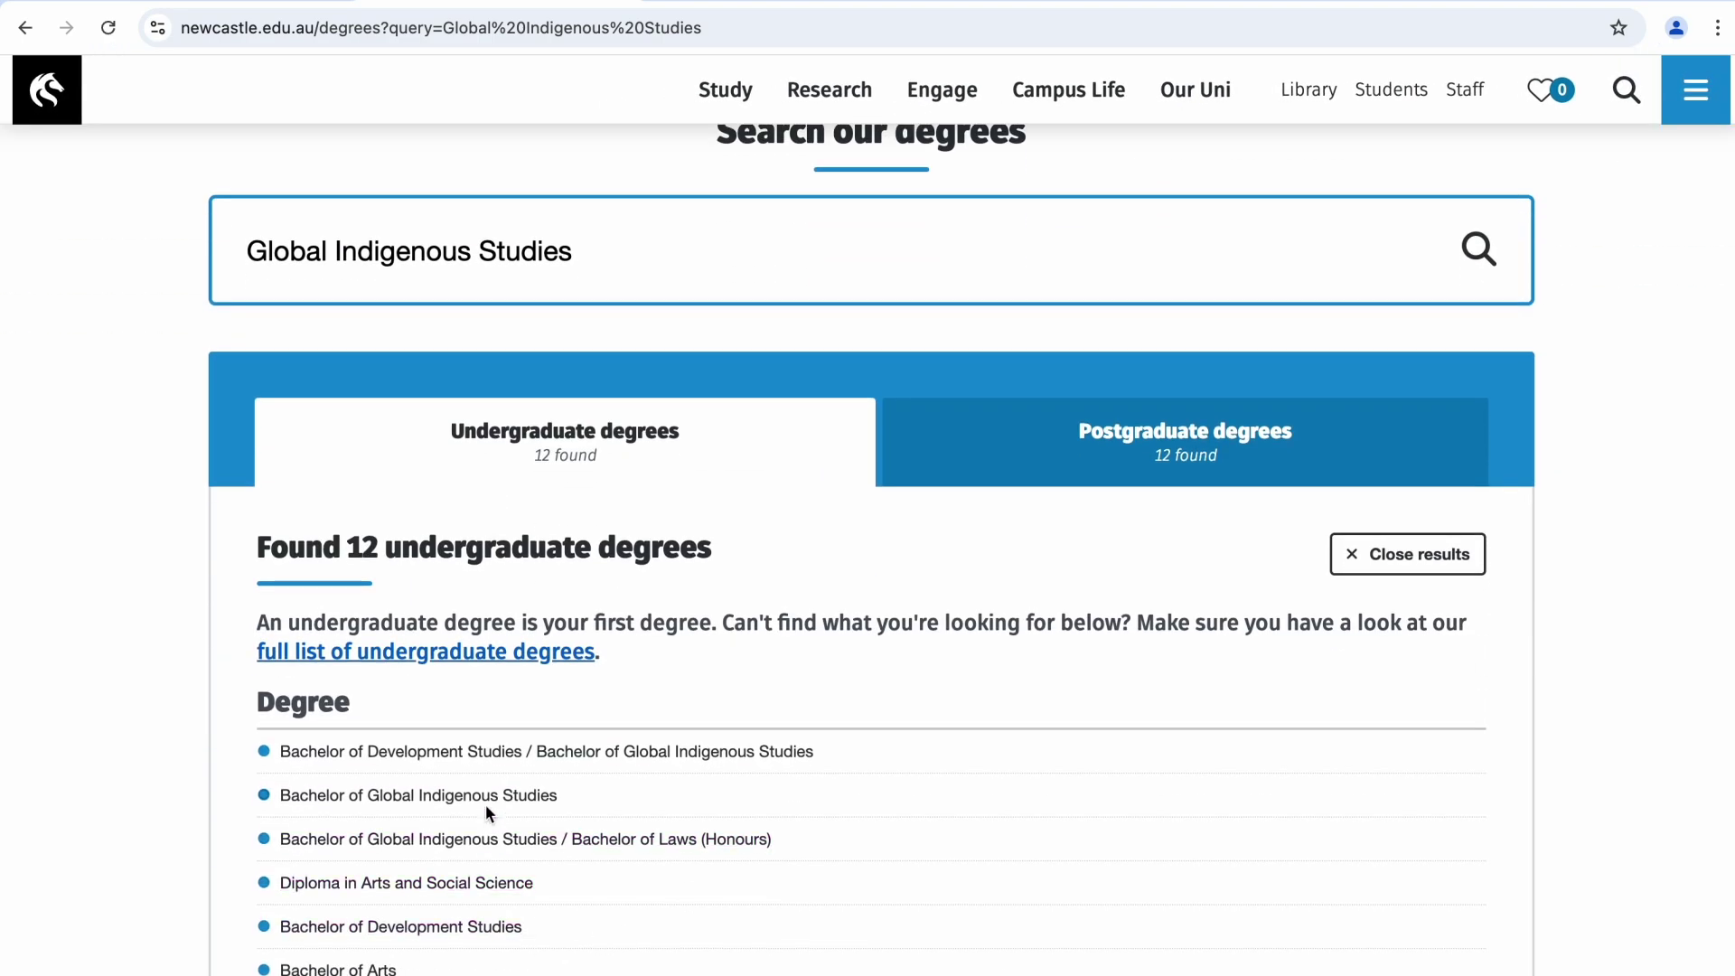
pyautogui.click(484, 795)
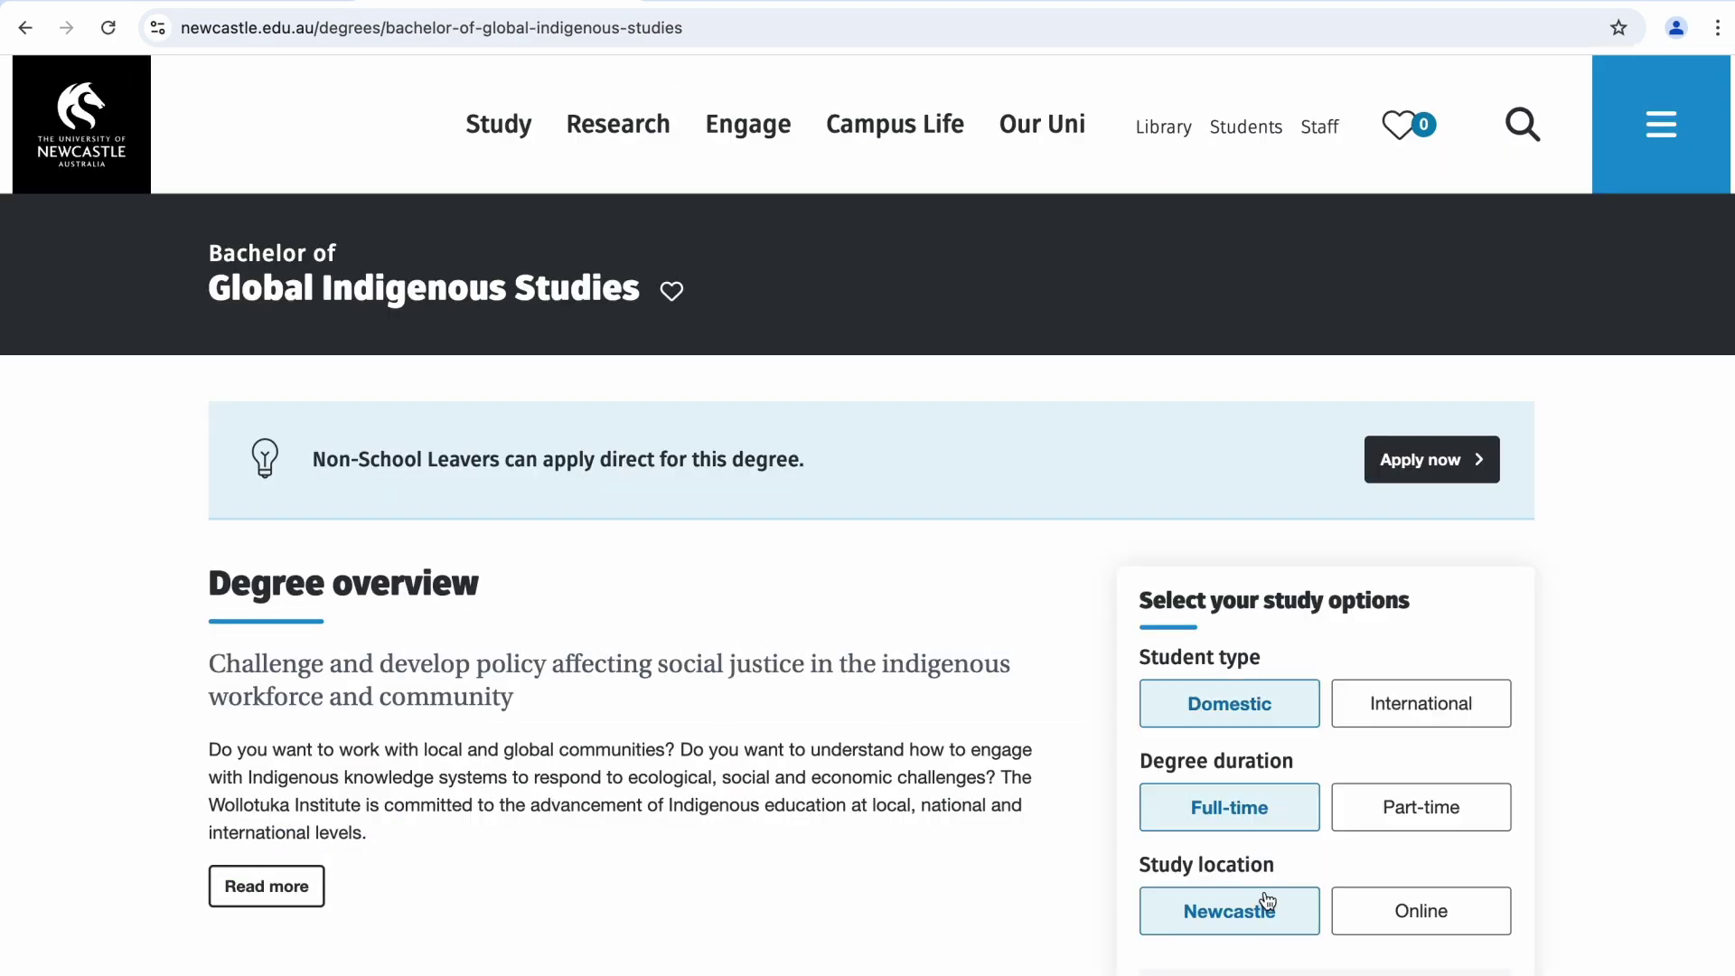
pyautogui.scroll(-8, 1265, 891)
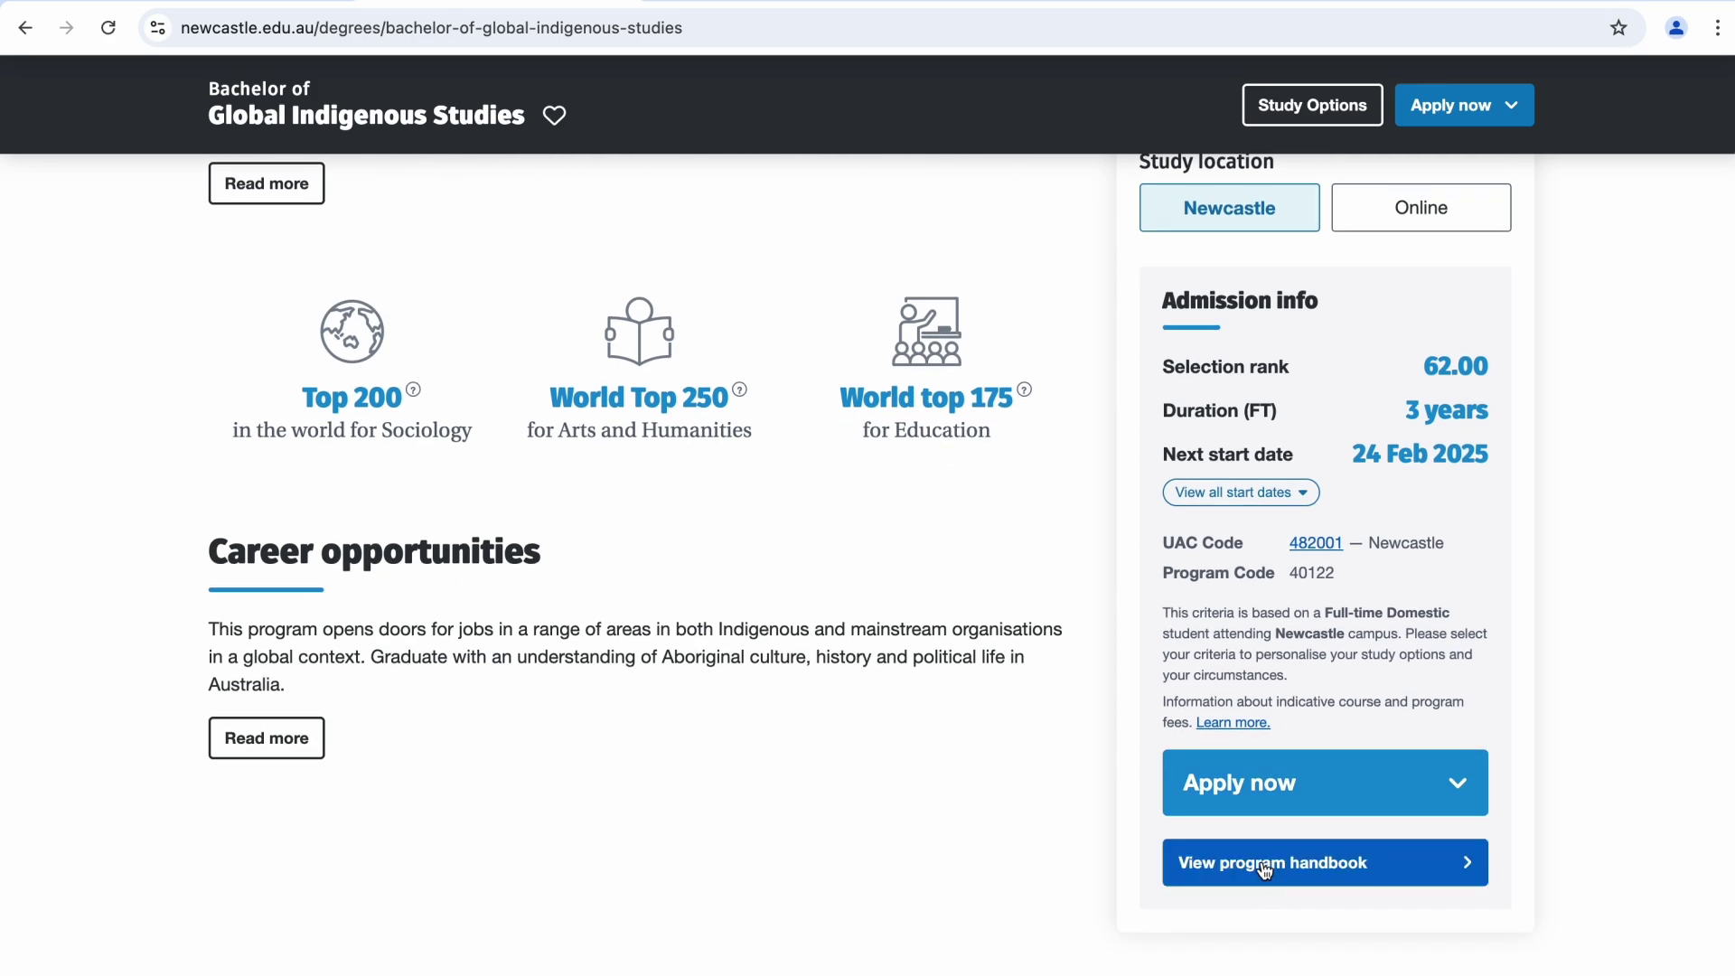
pyautogui.click(1265, 866)
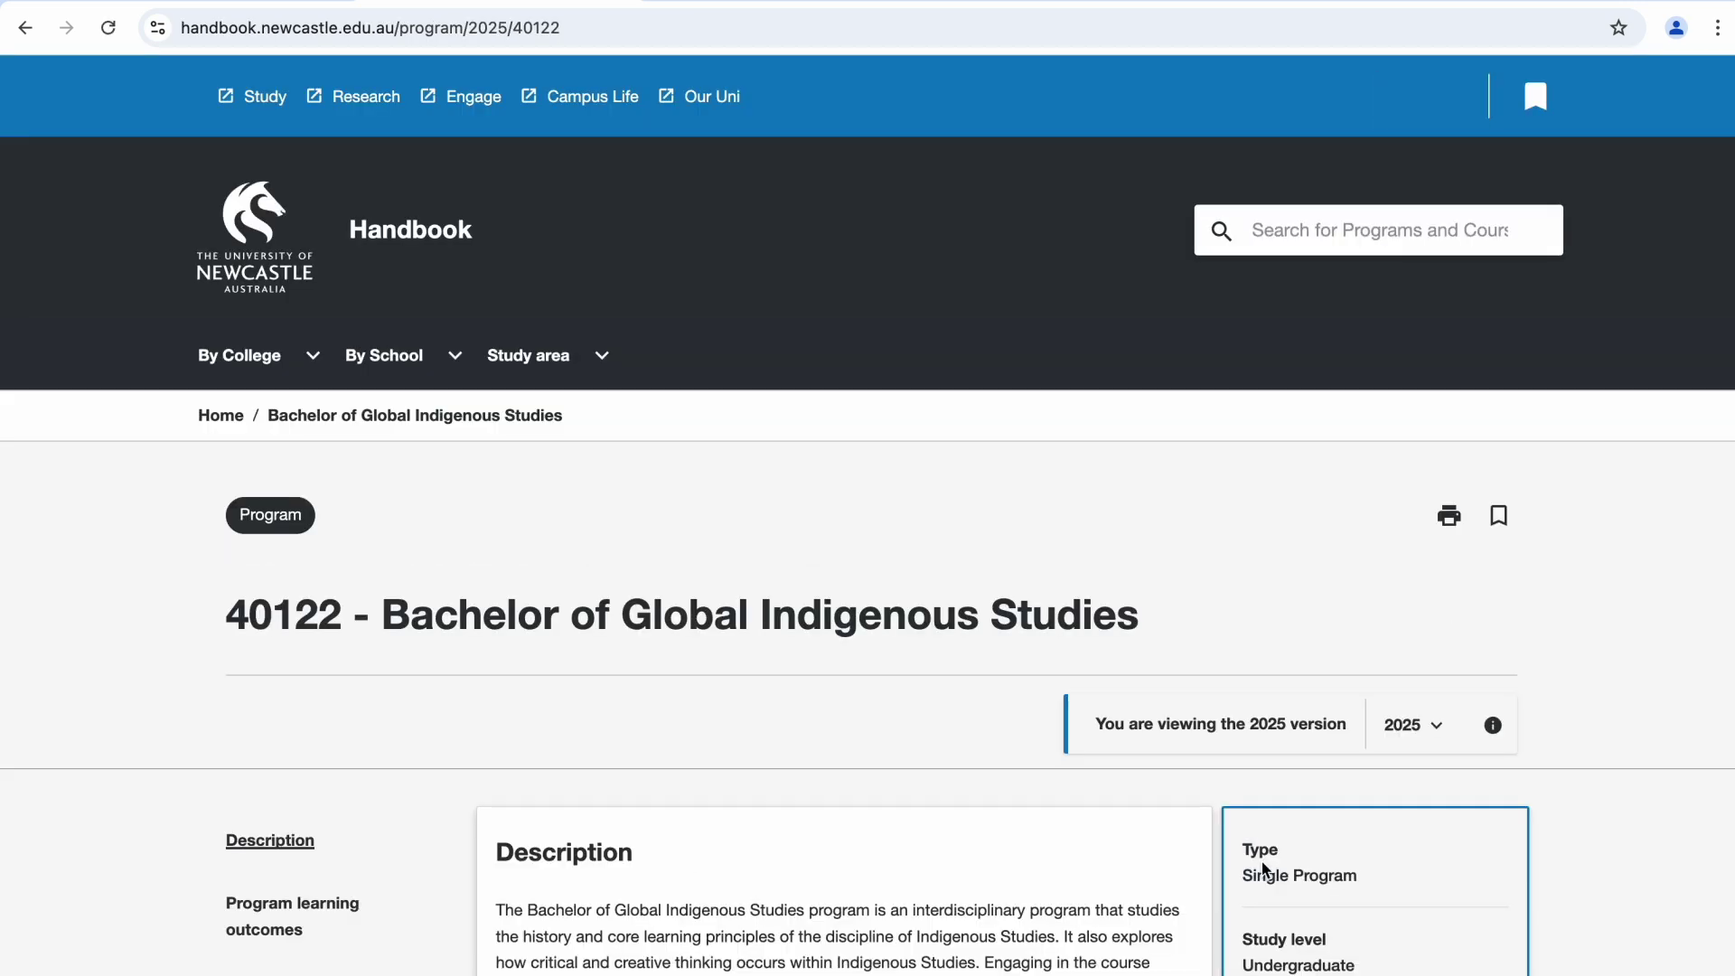
pyautogui.scroll(-10, 1263, 870)
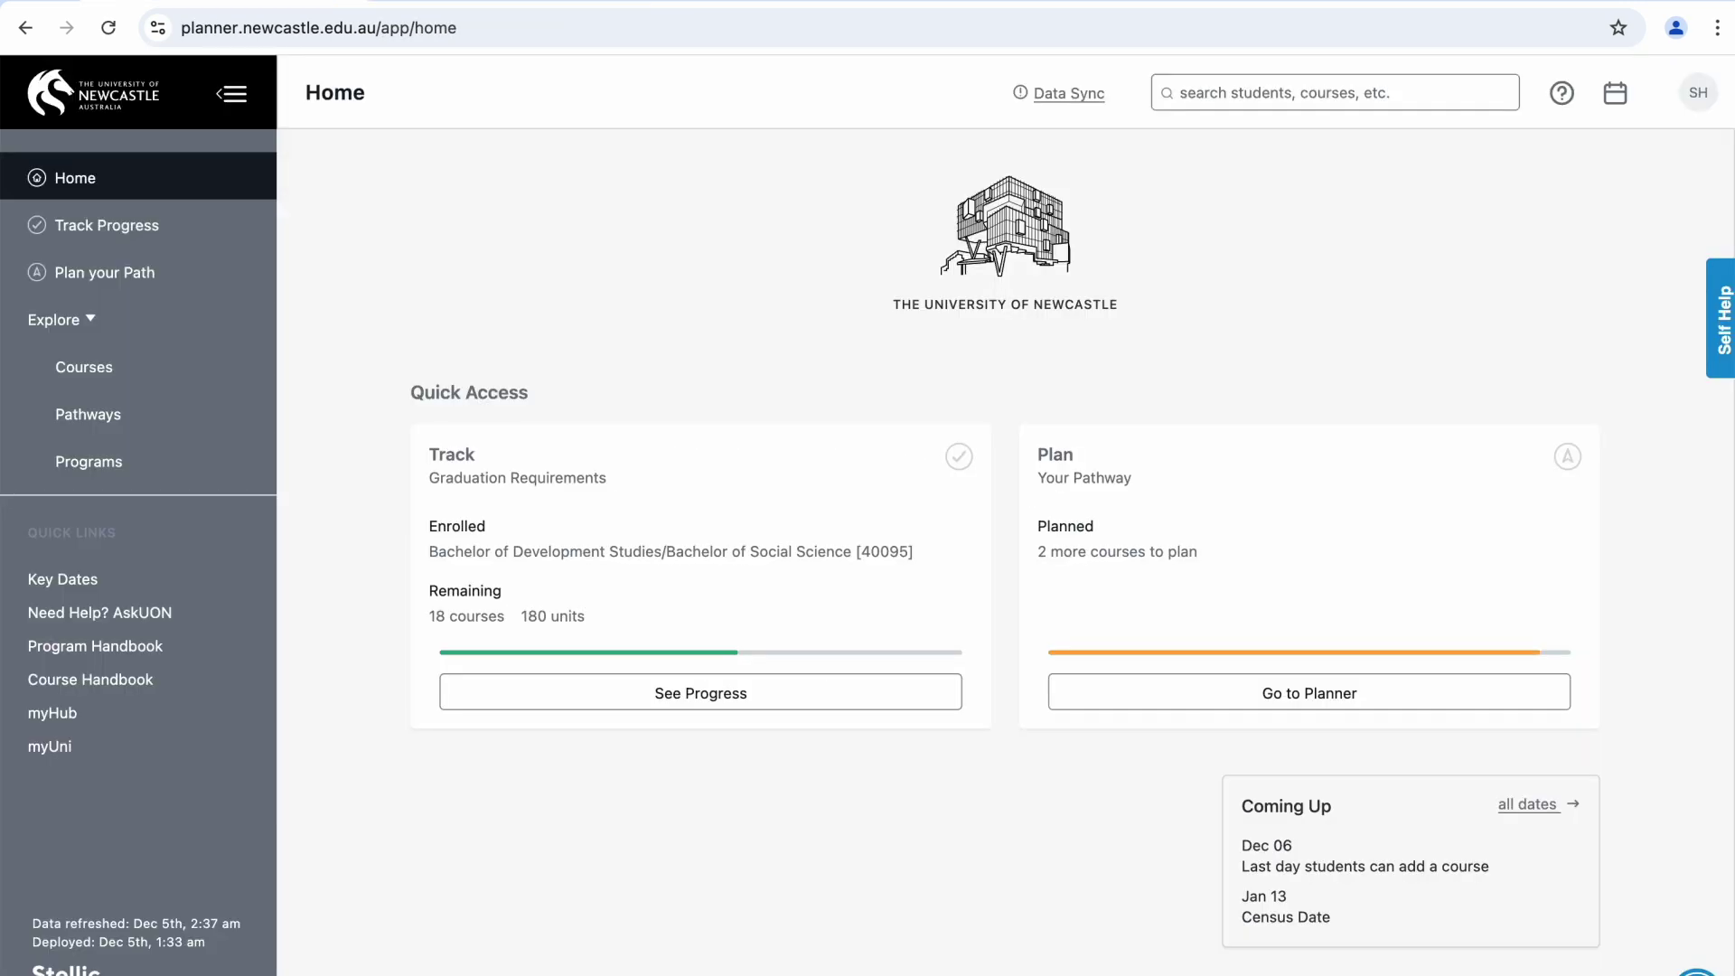
# Open Plan your Path and scroll through the year-by-year semester cards.
pyautogui.click(138, 273)
pyautogui.scroll(-8, 737, 695)
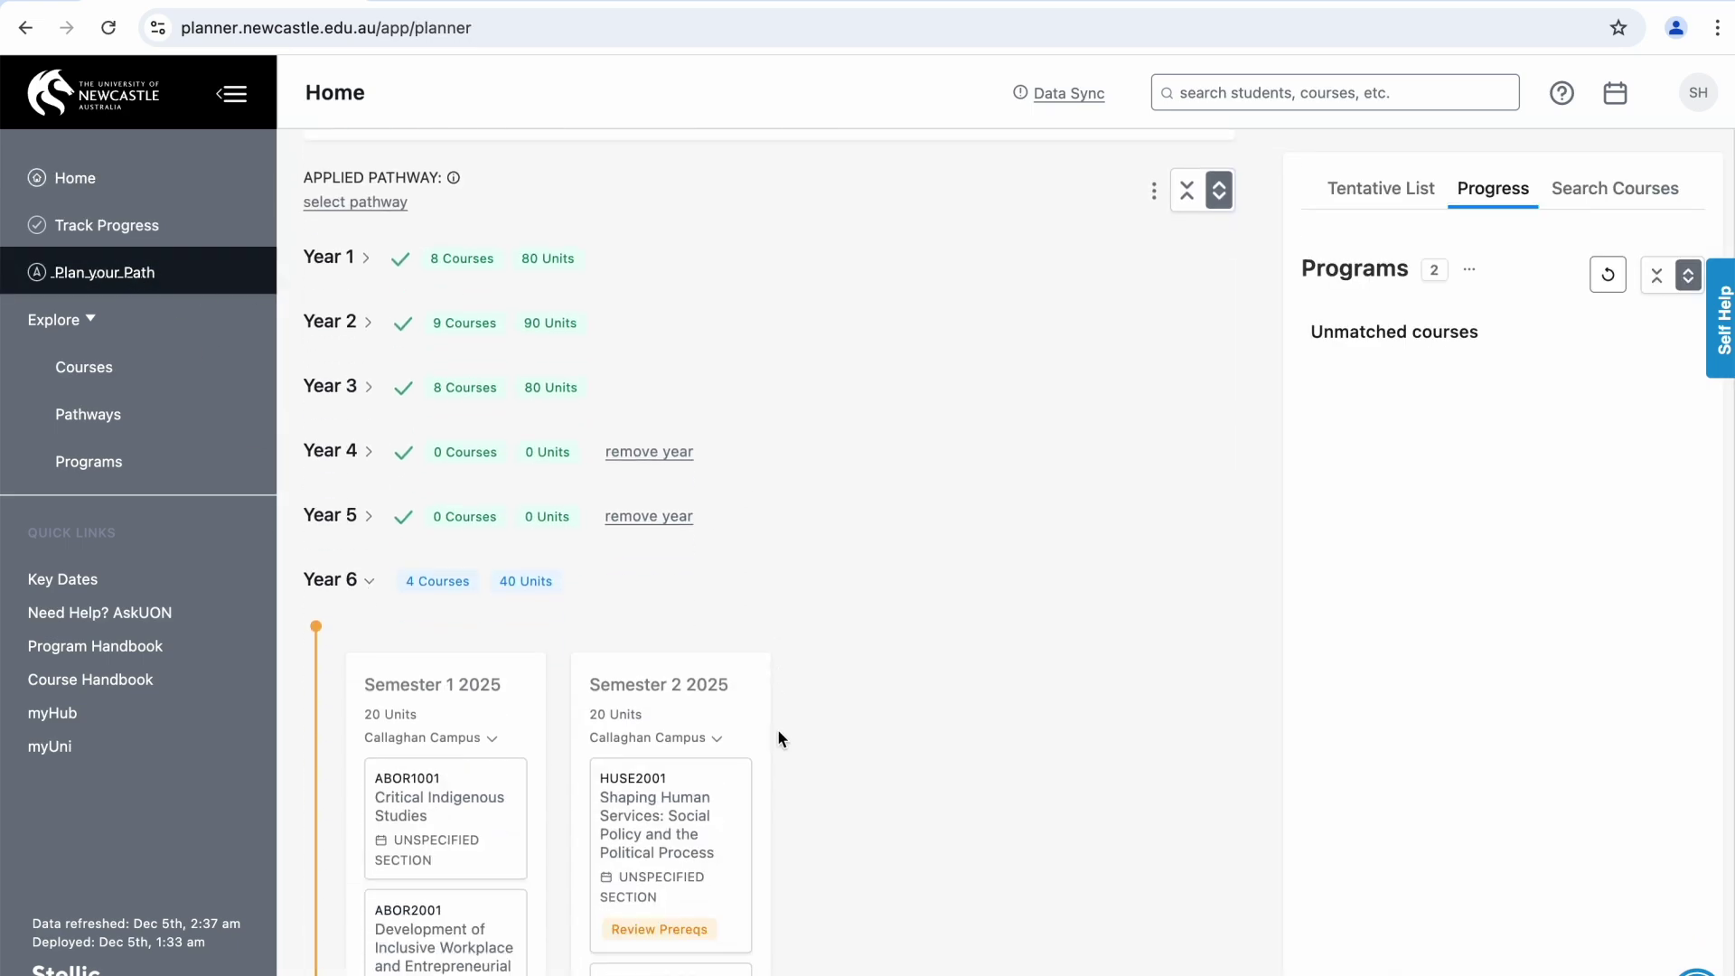
pyautogui.scroll(-8, 777, 739)
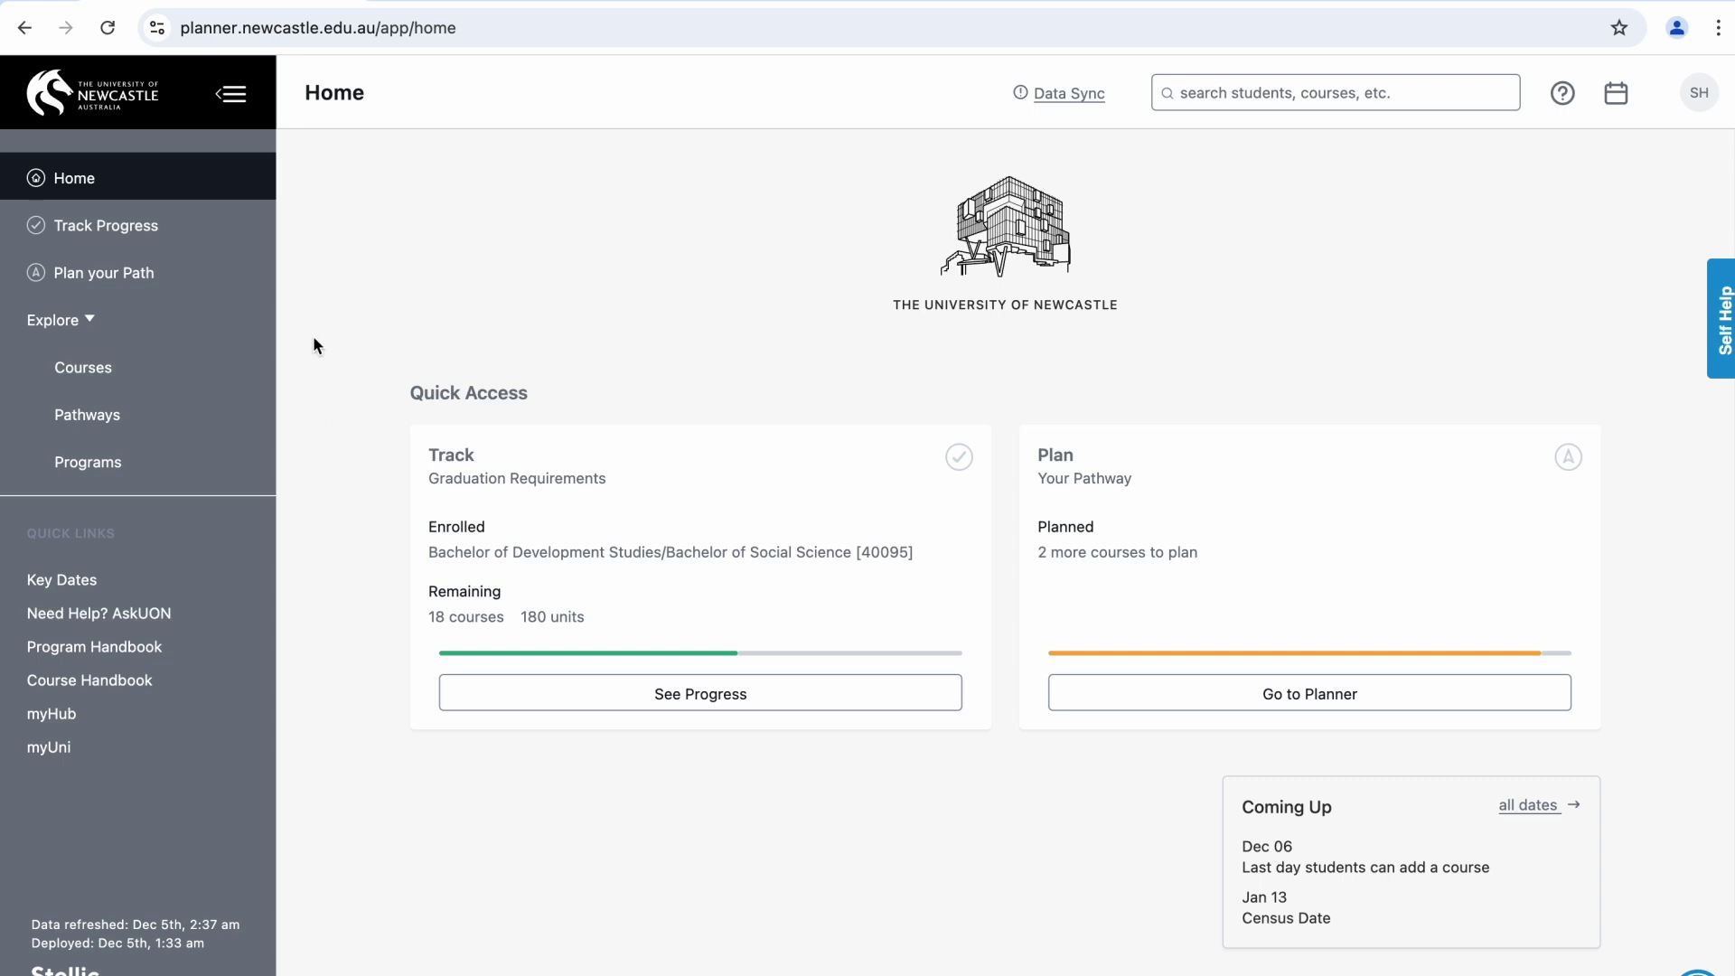
# Open the Track Progress graduation audit from the sidebar.
pyautogui.click(137, 235)
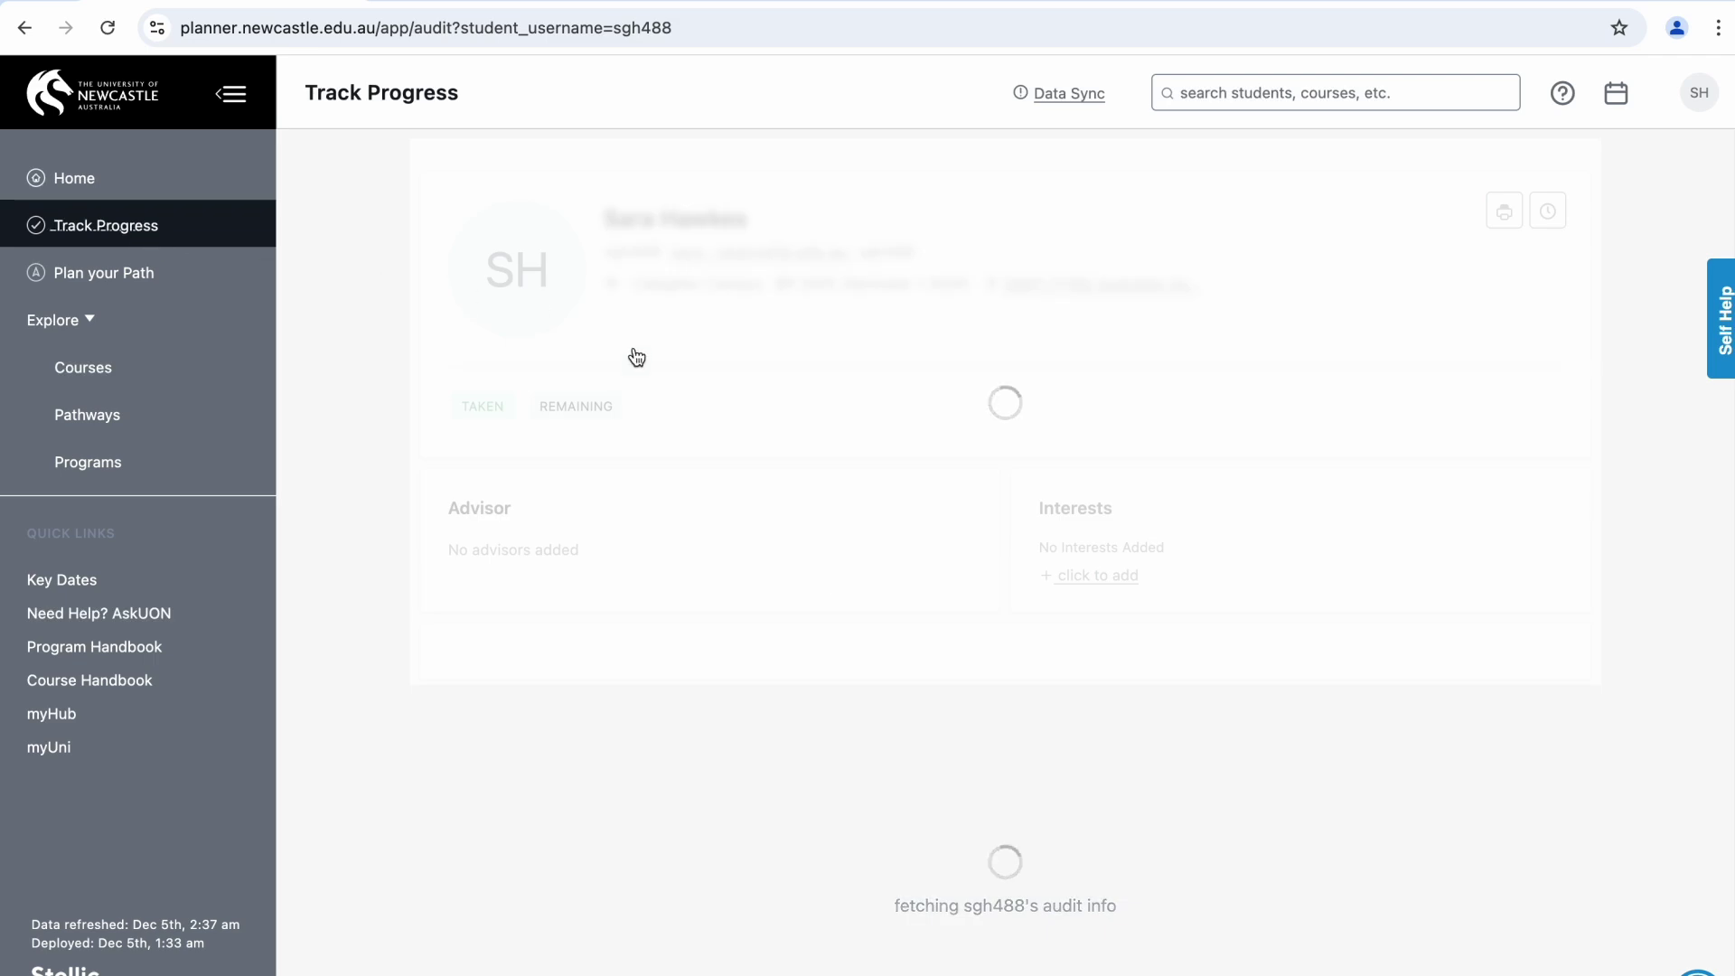
# Scroll through the audit's Core Courses, Majors, Minors and Electives requirements.
pyautogui.scroll(-9, 979, 700)
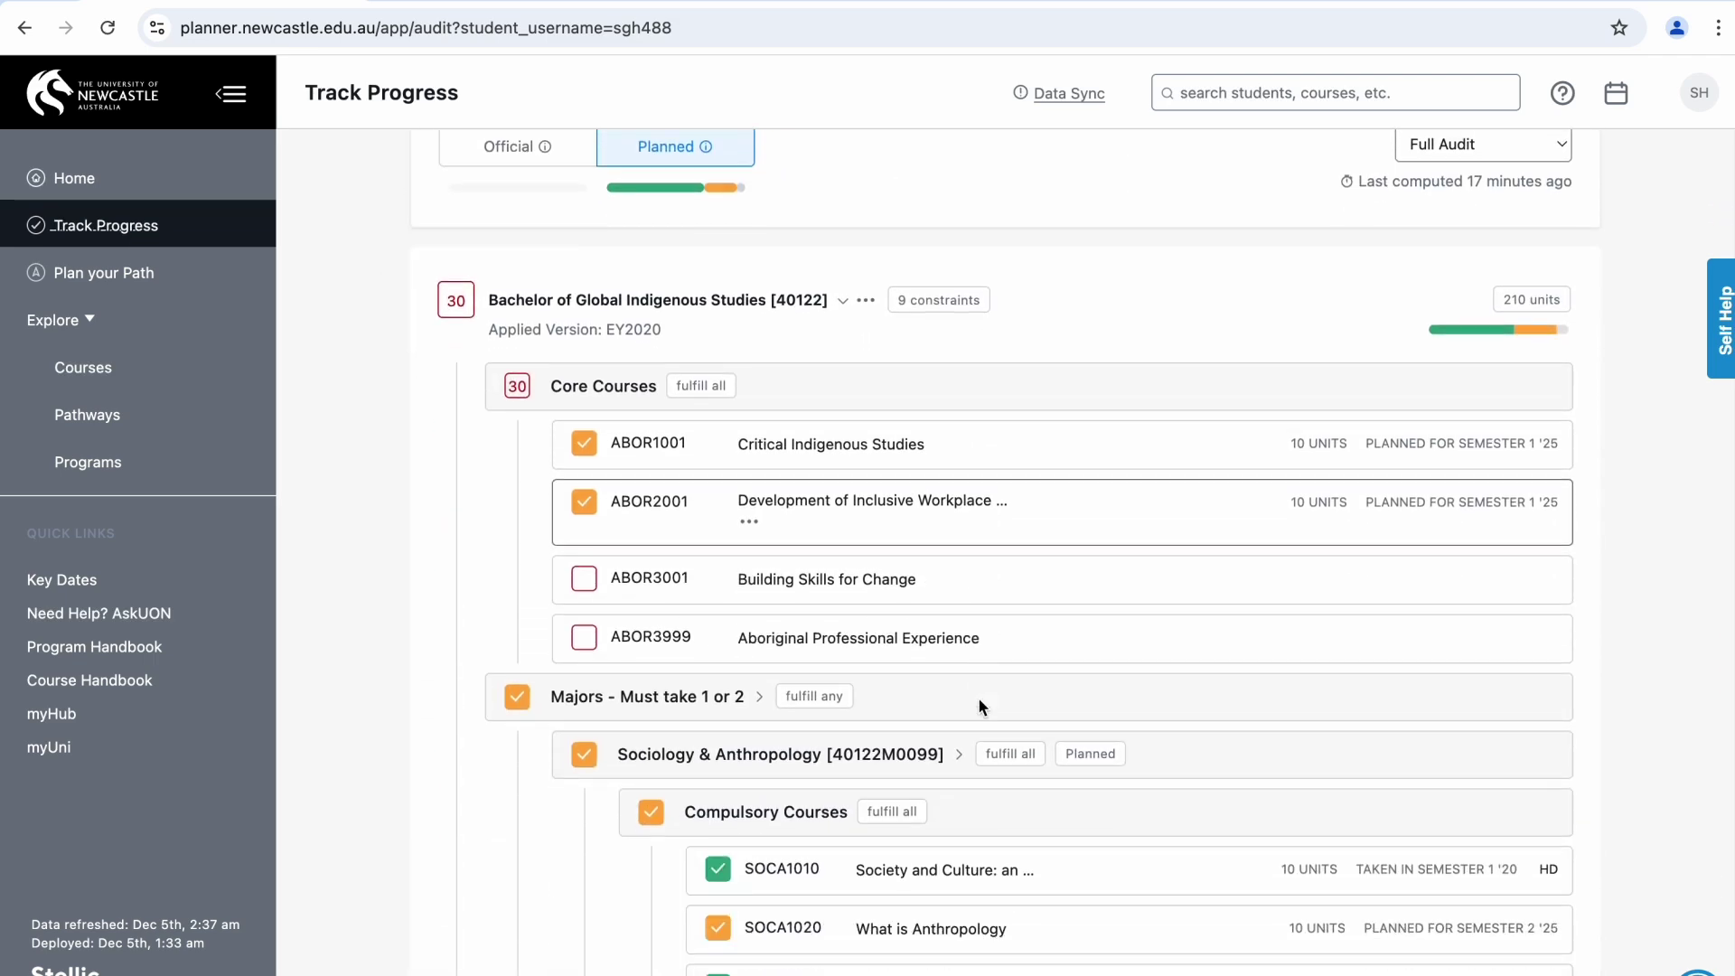
pyautogui.scroll(-5, 981, 704)
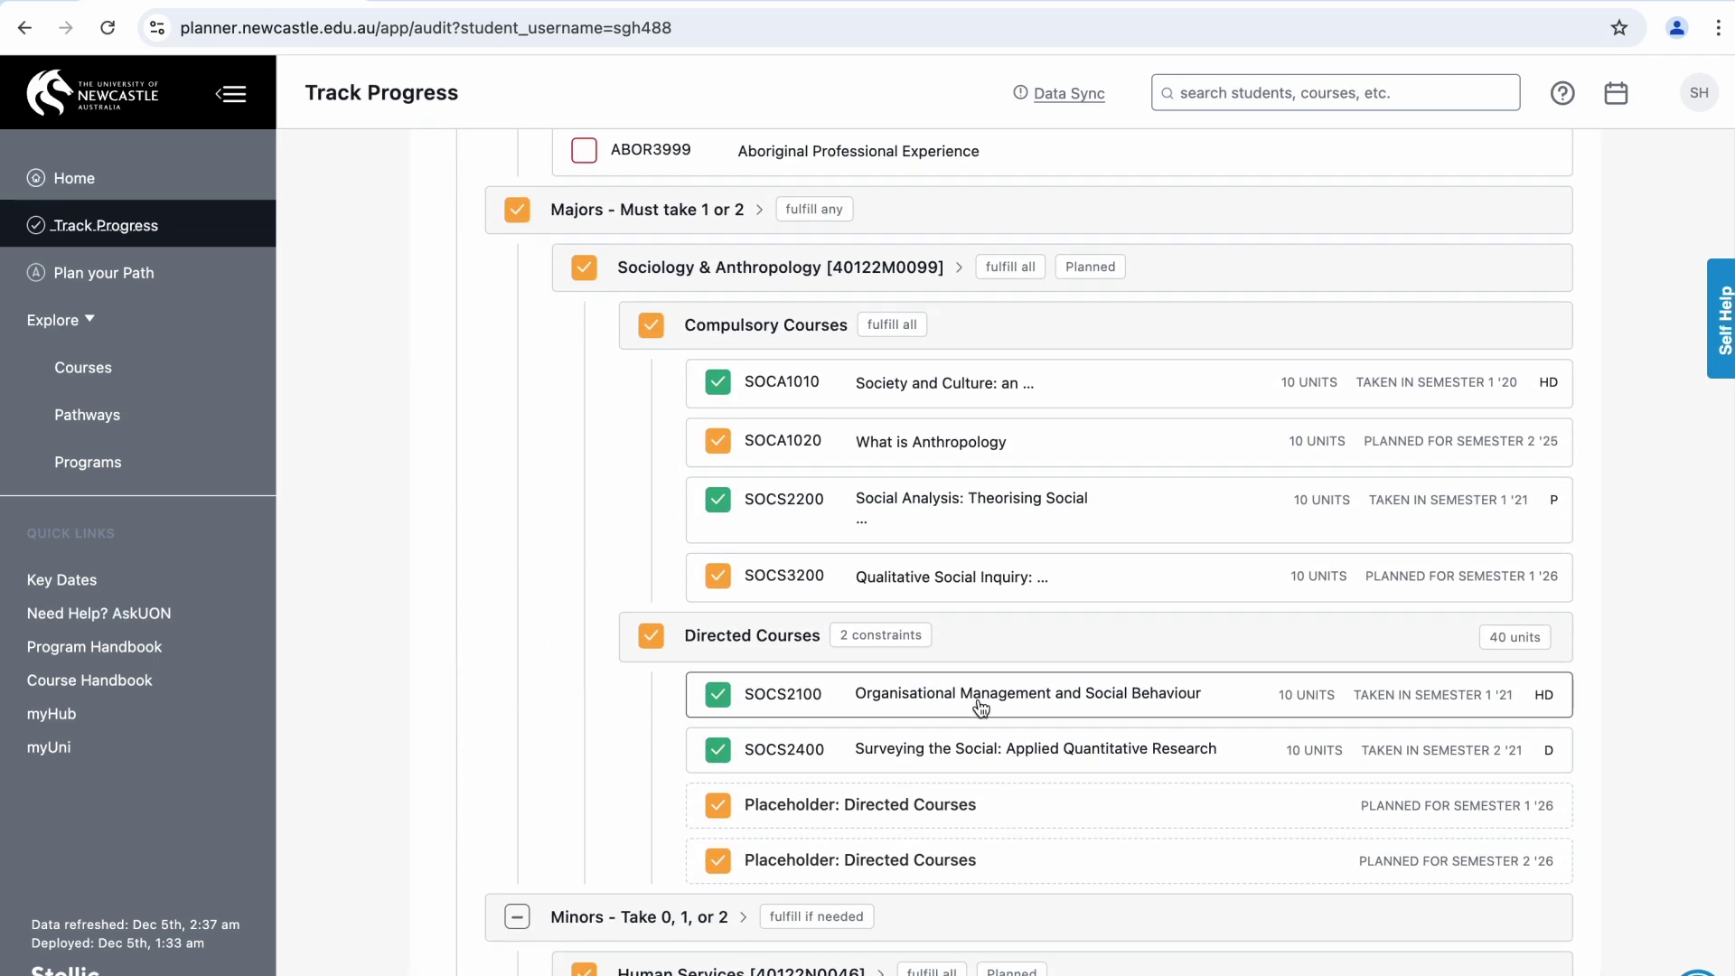
pyautogui.scroll(-6, 981, 708)
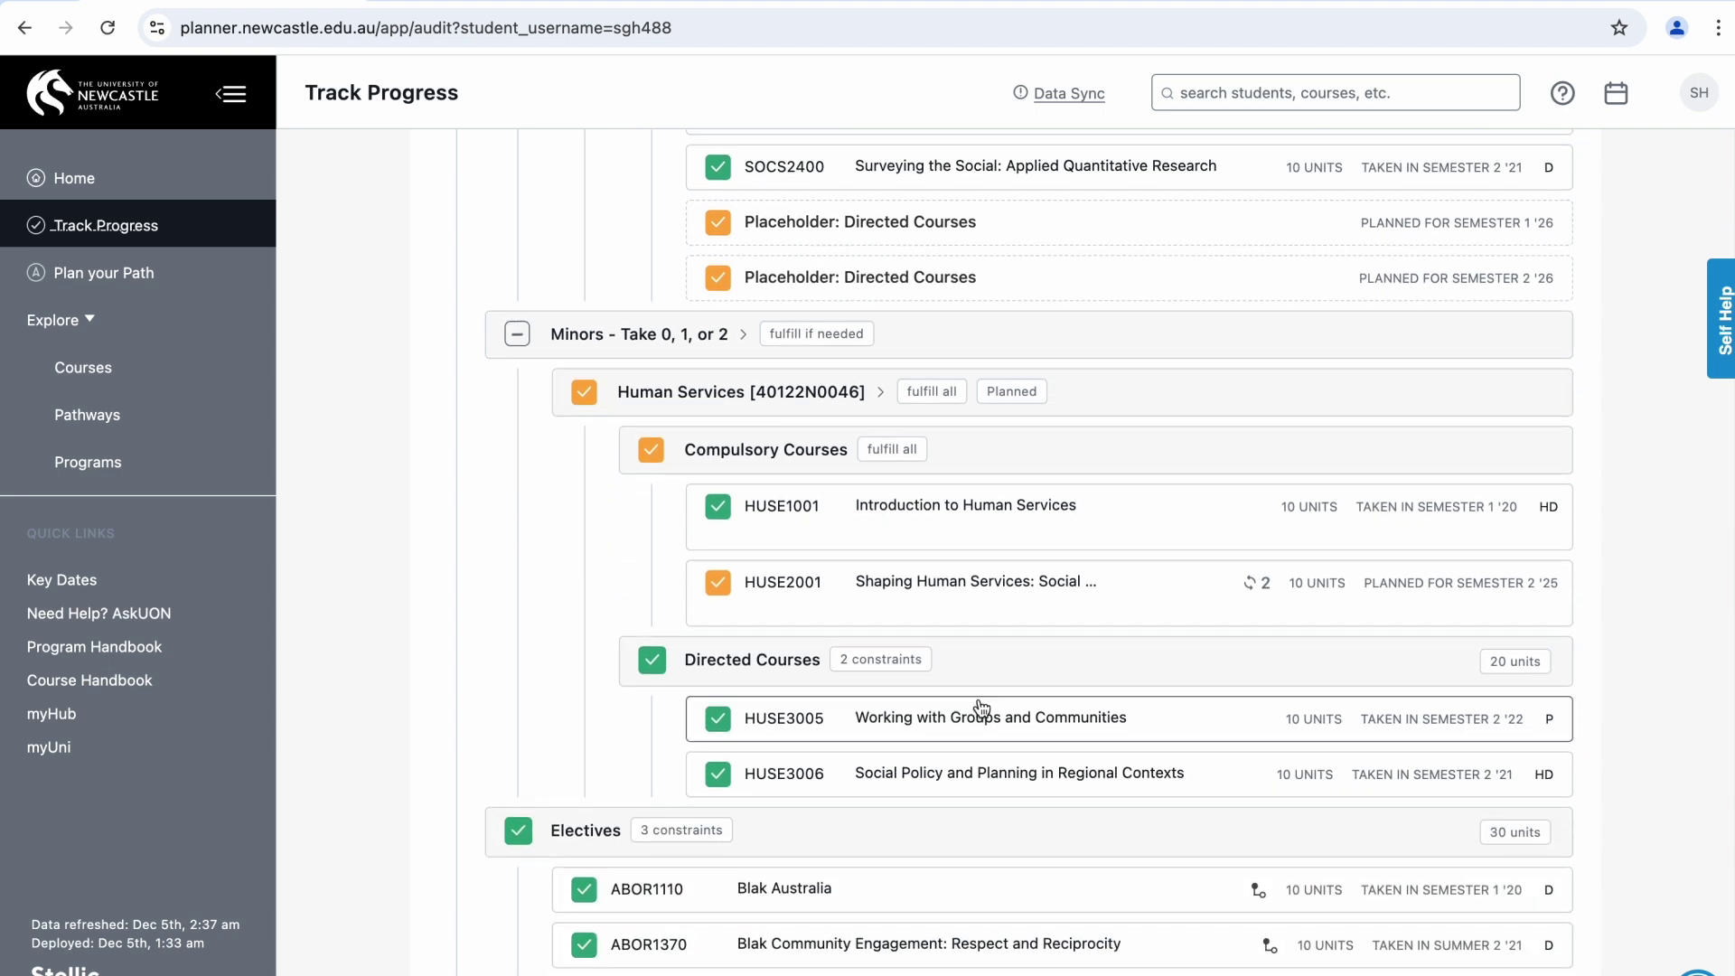
pyautogui.scroll(-3, 981, 707)
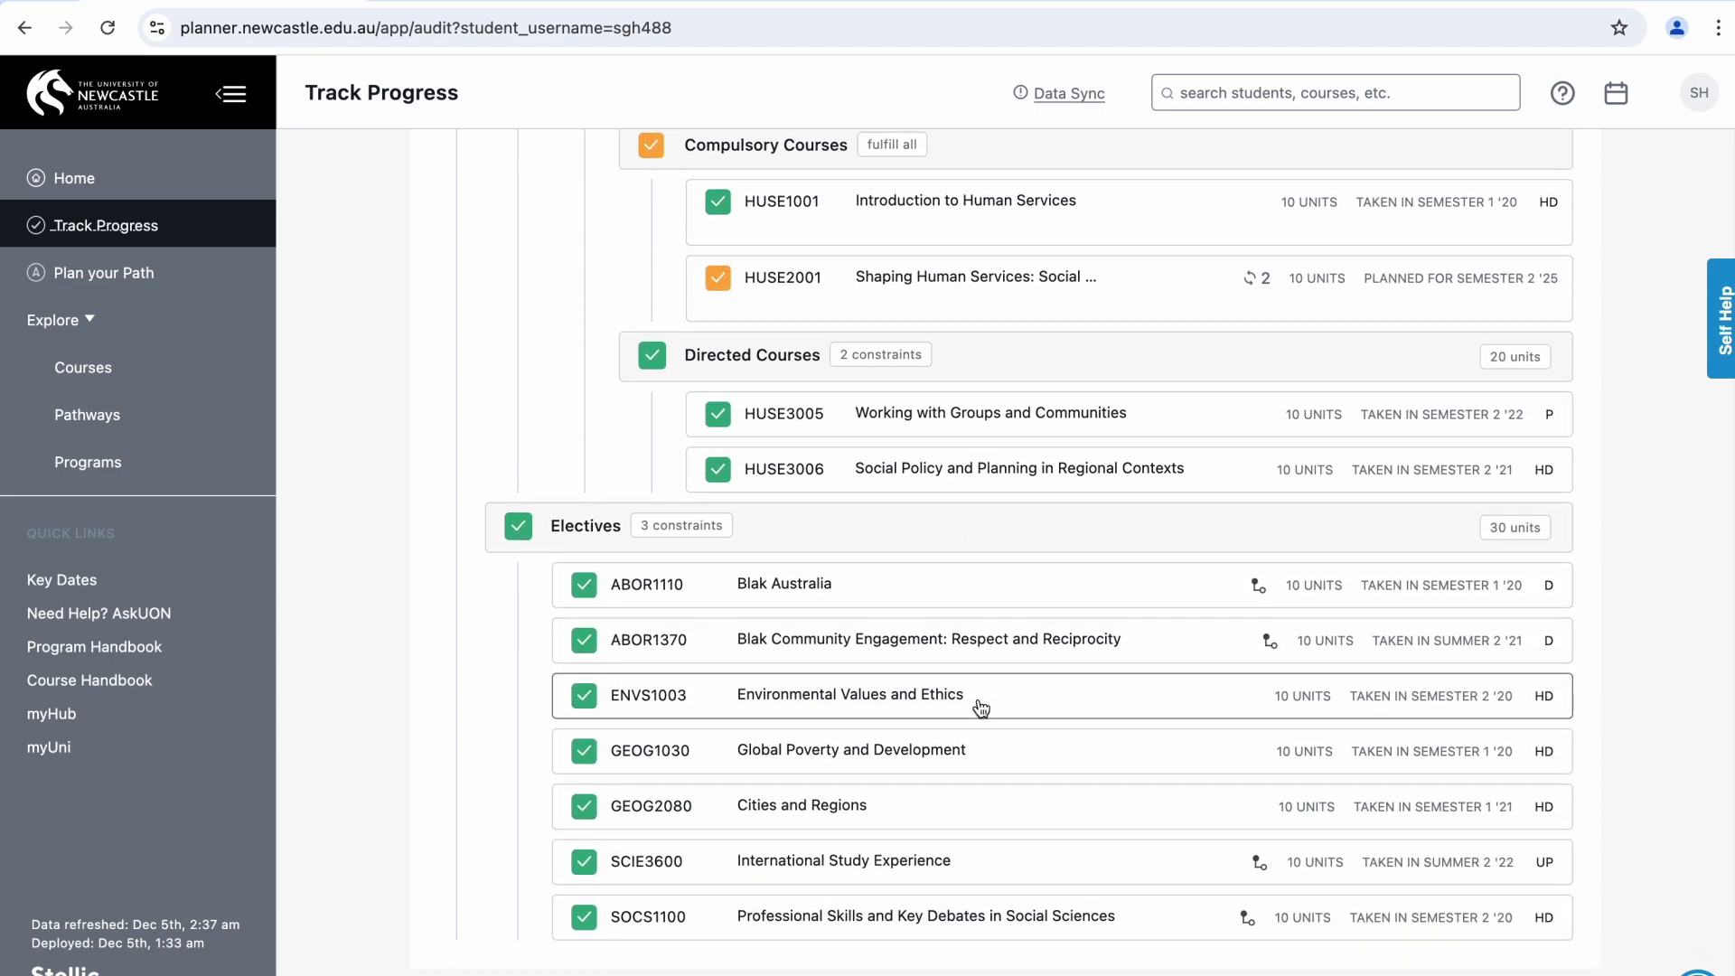
pyautogui.scroll(1, 1666, 685)
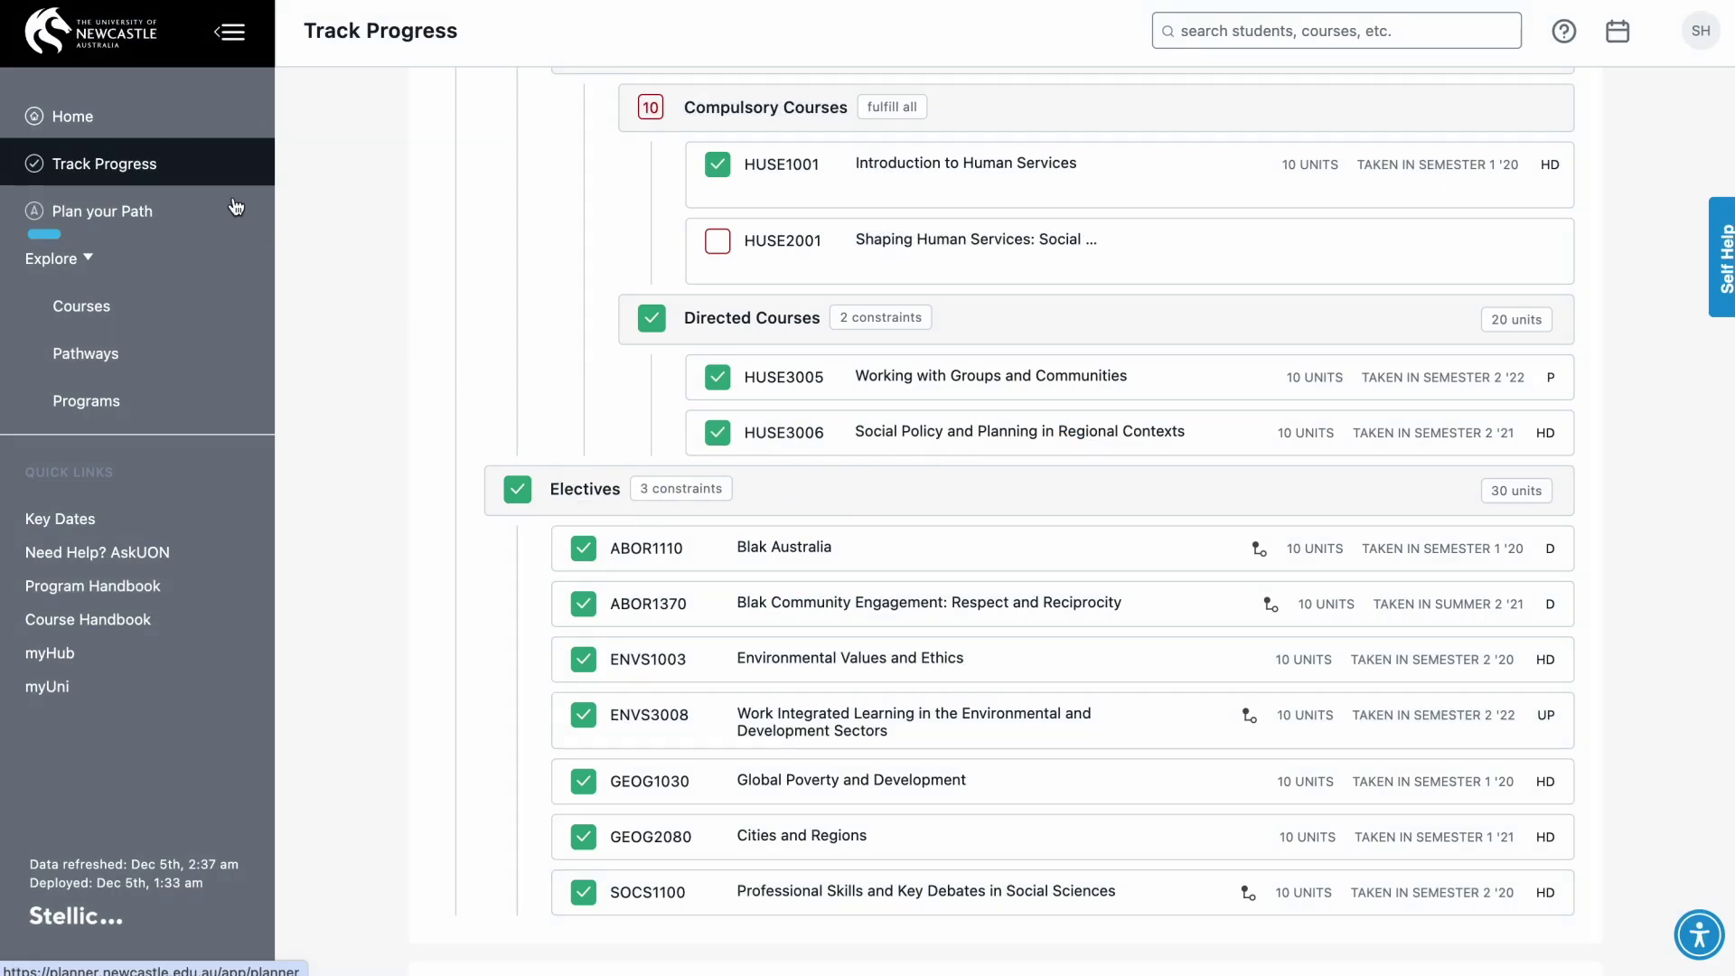
pyautogui.click(174, 221)
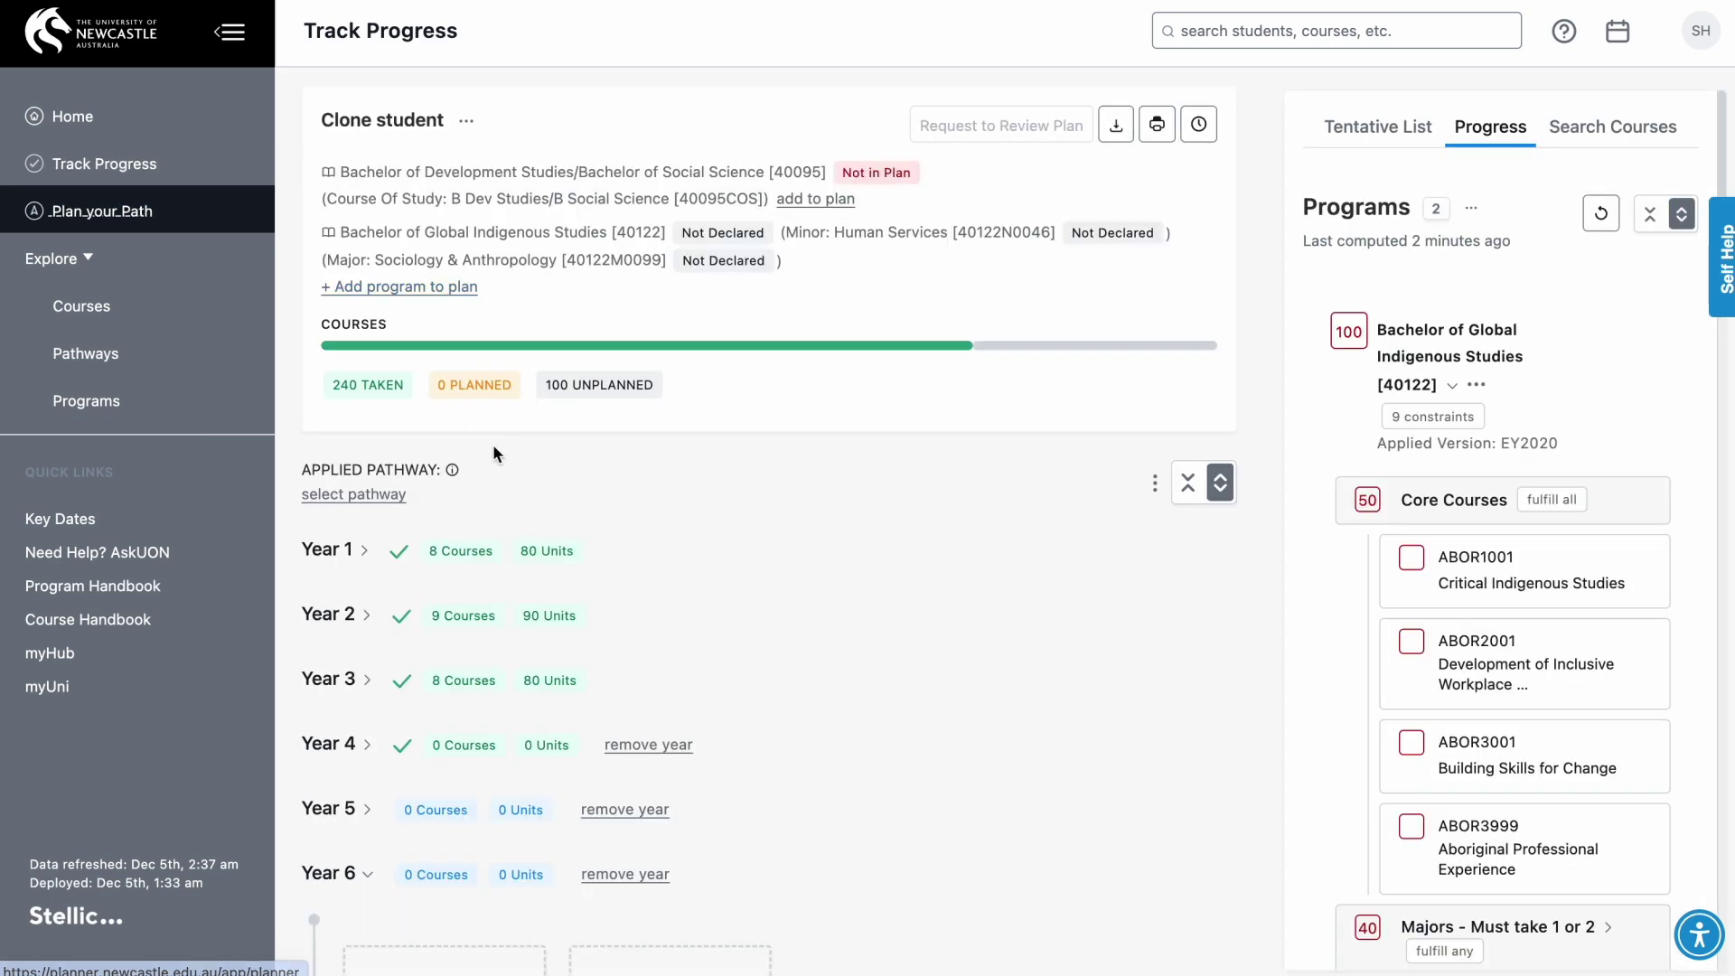
# Quick-add the EY2025 - Present Sem 1 (Full Time) CAL + OUR pathway to the Clone student plan.
pyautogui.click(361, 494)
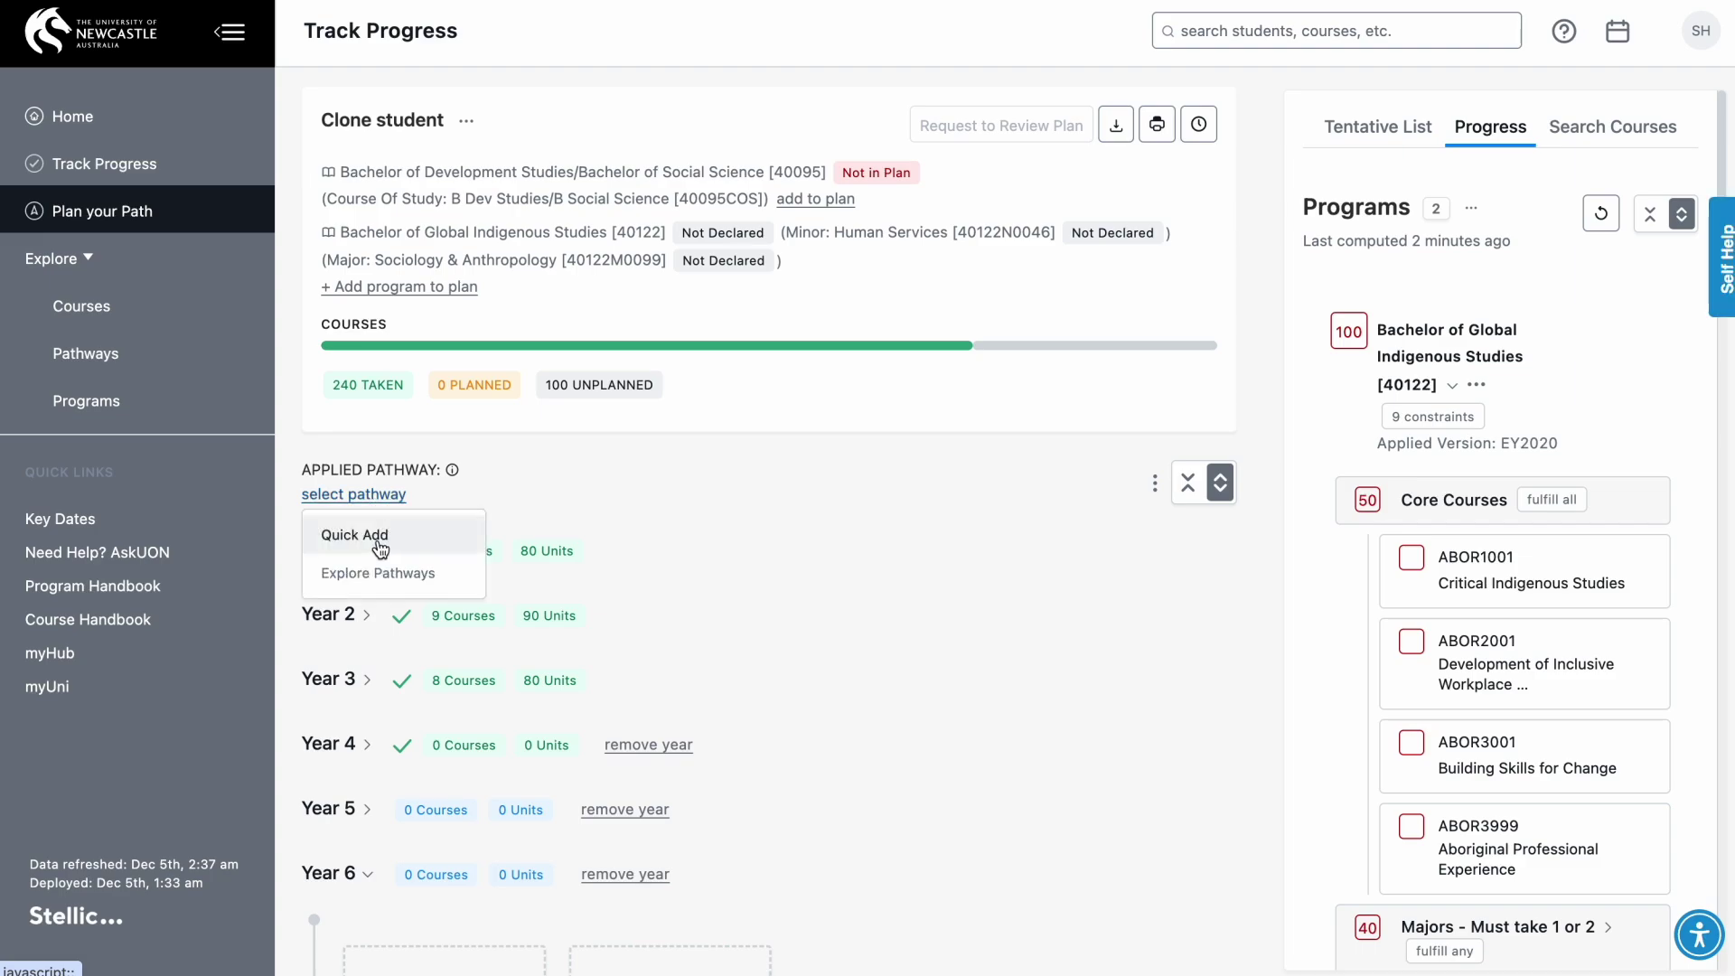
pyautogui.click(355, 535)
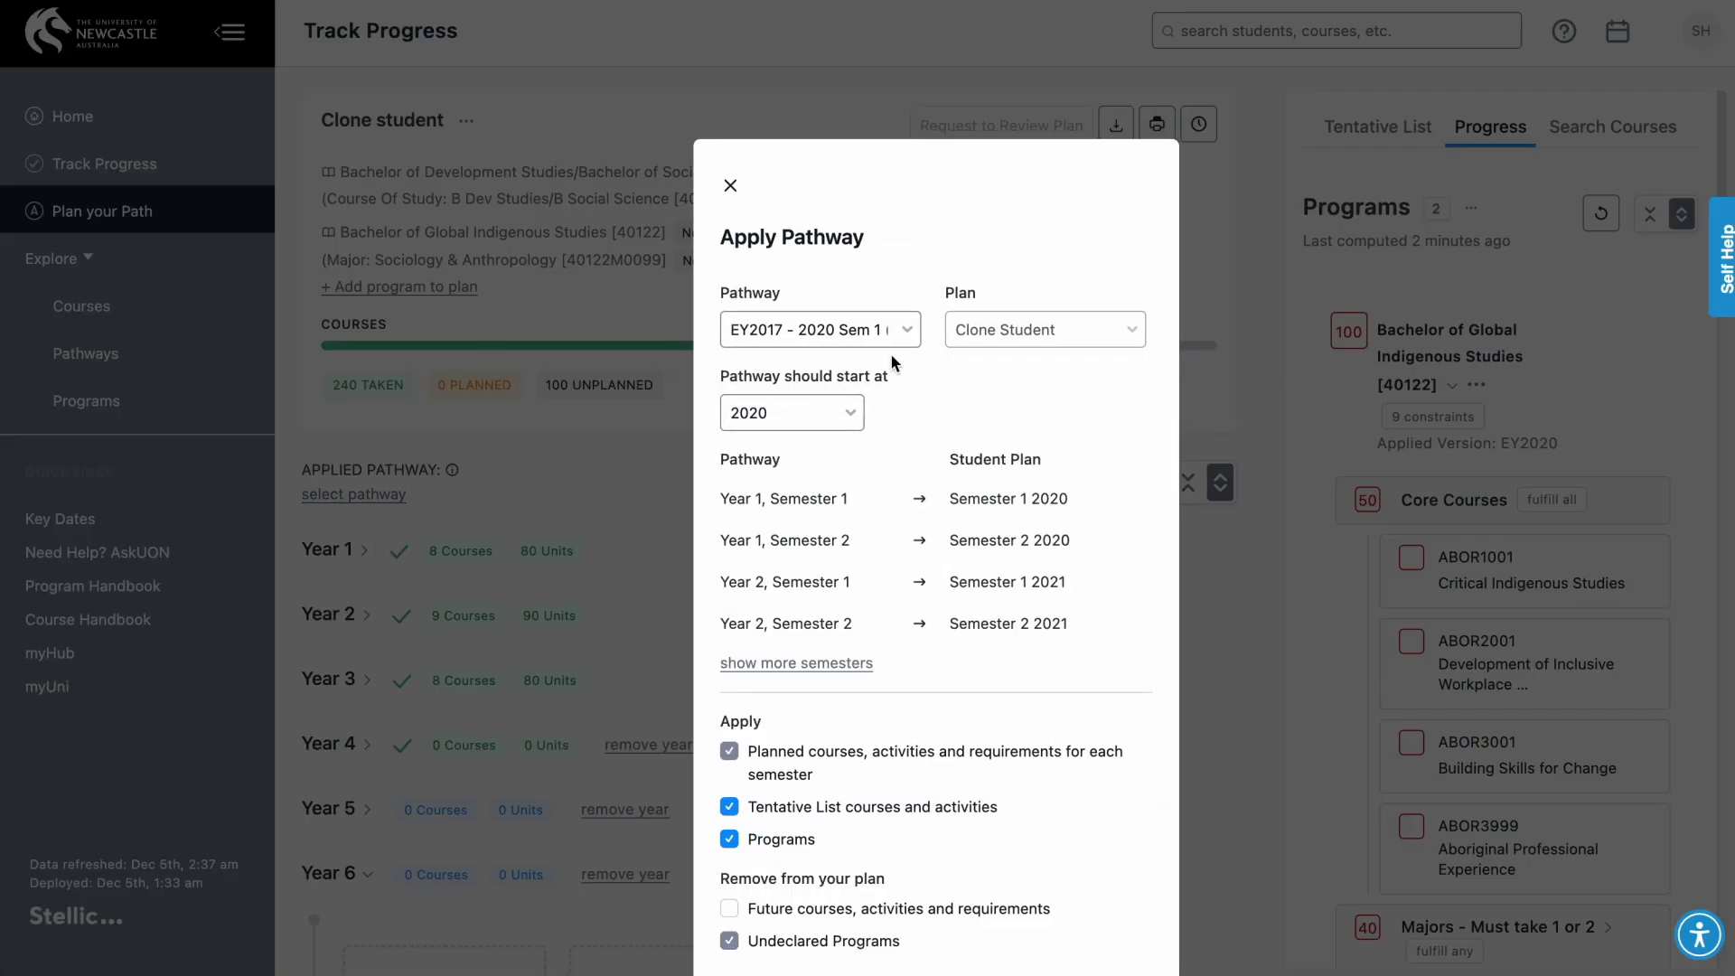
pyautogui.scroll(-1, 900, 432)
pyautogui.click(903, 953)
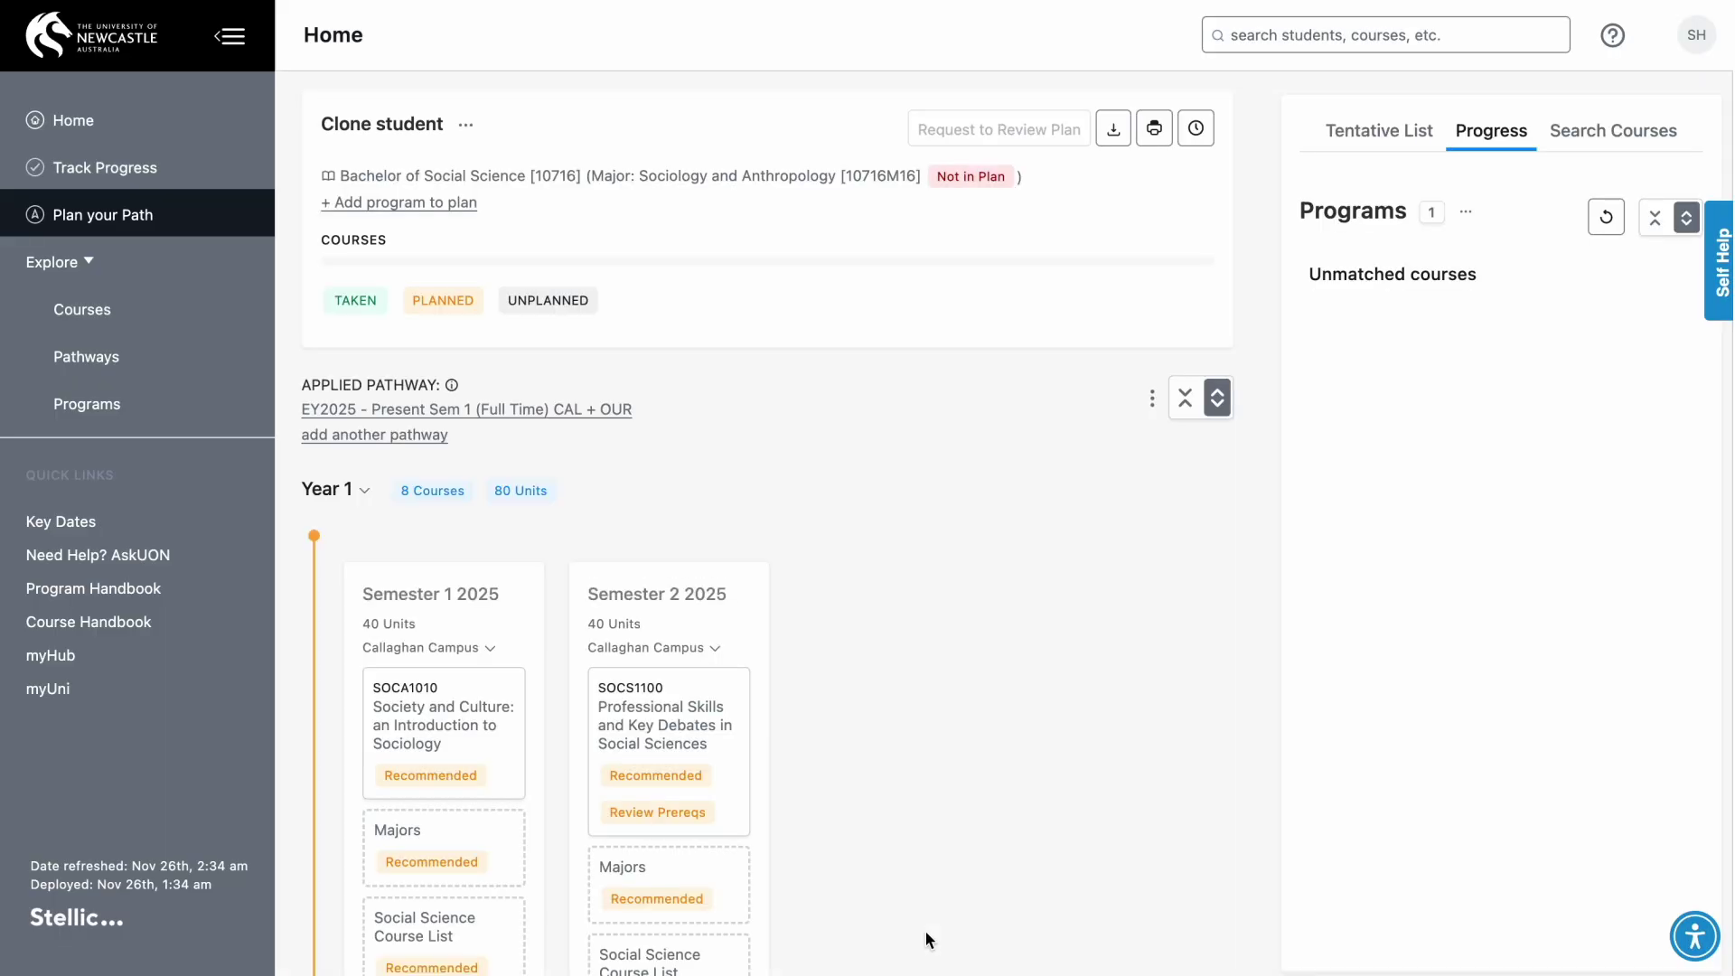
# Scroll through the pathway's Year 1 and Year 2 semester cards.
pyautogui.scroll(-5, 886, 822)
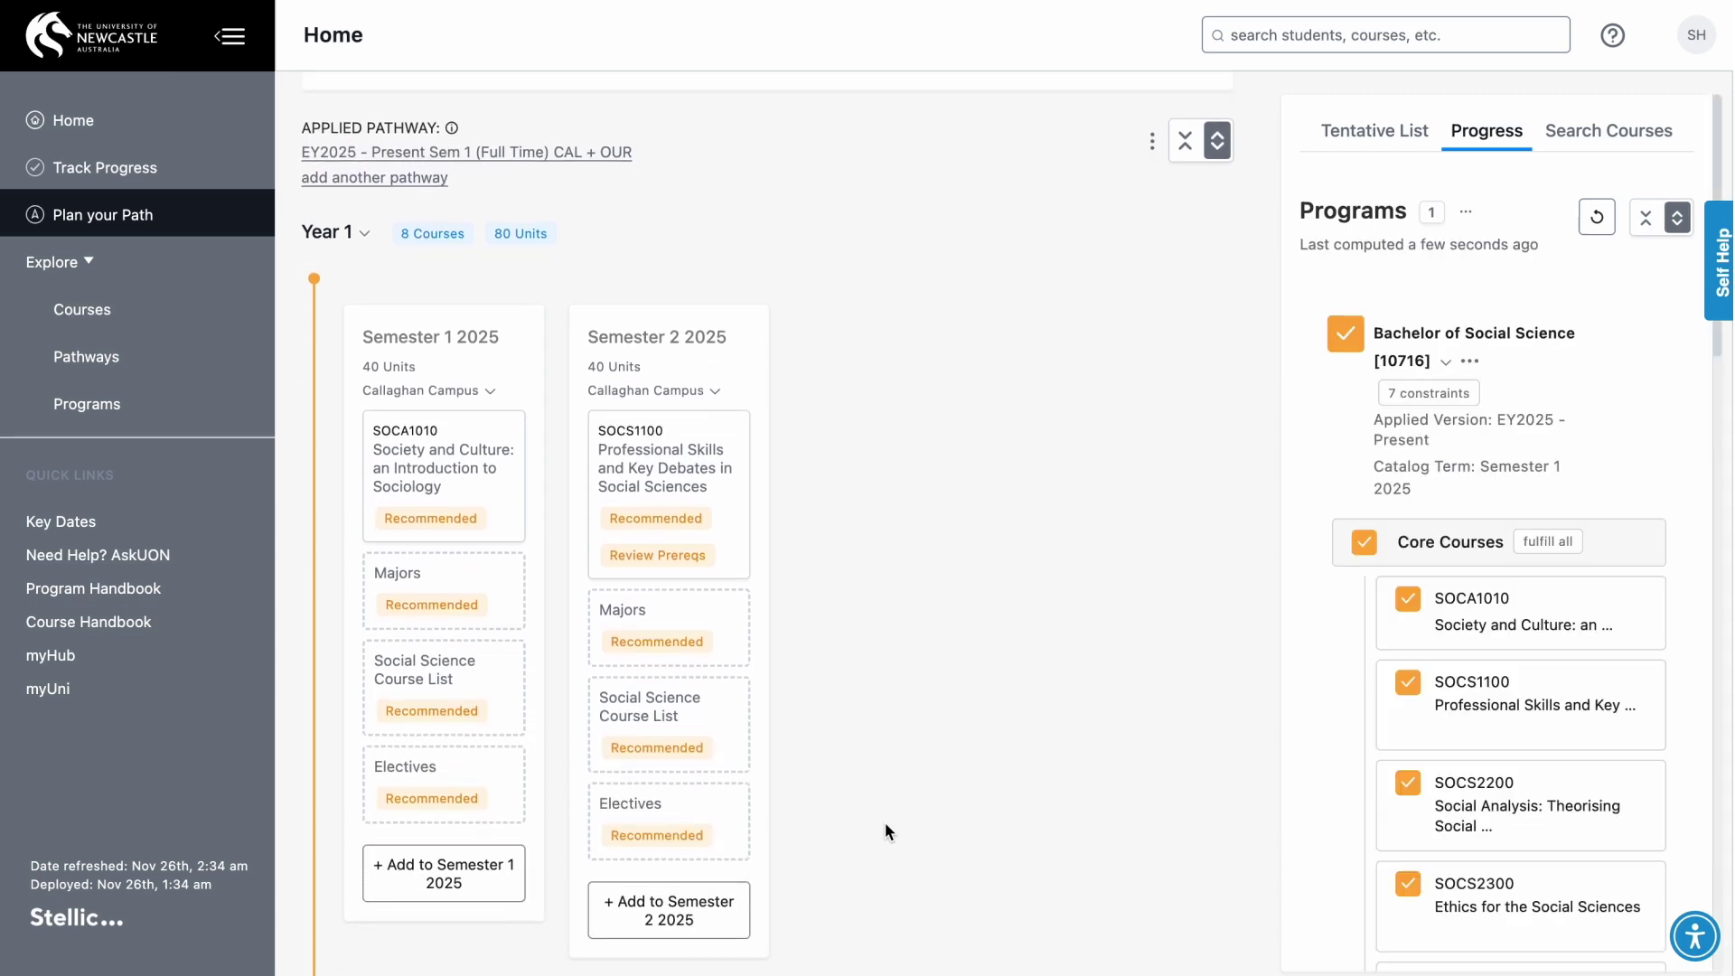
pyautogui.scroll(-6, 886, 826)
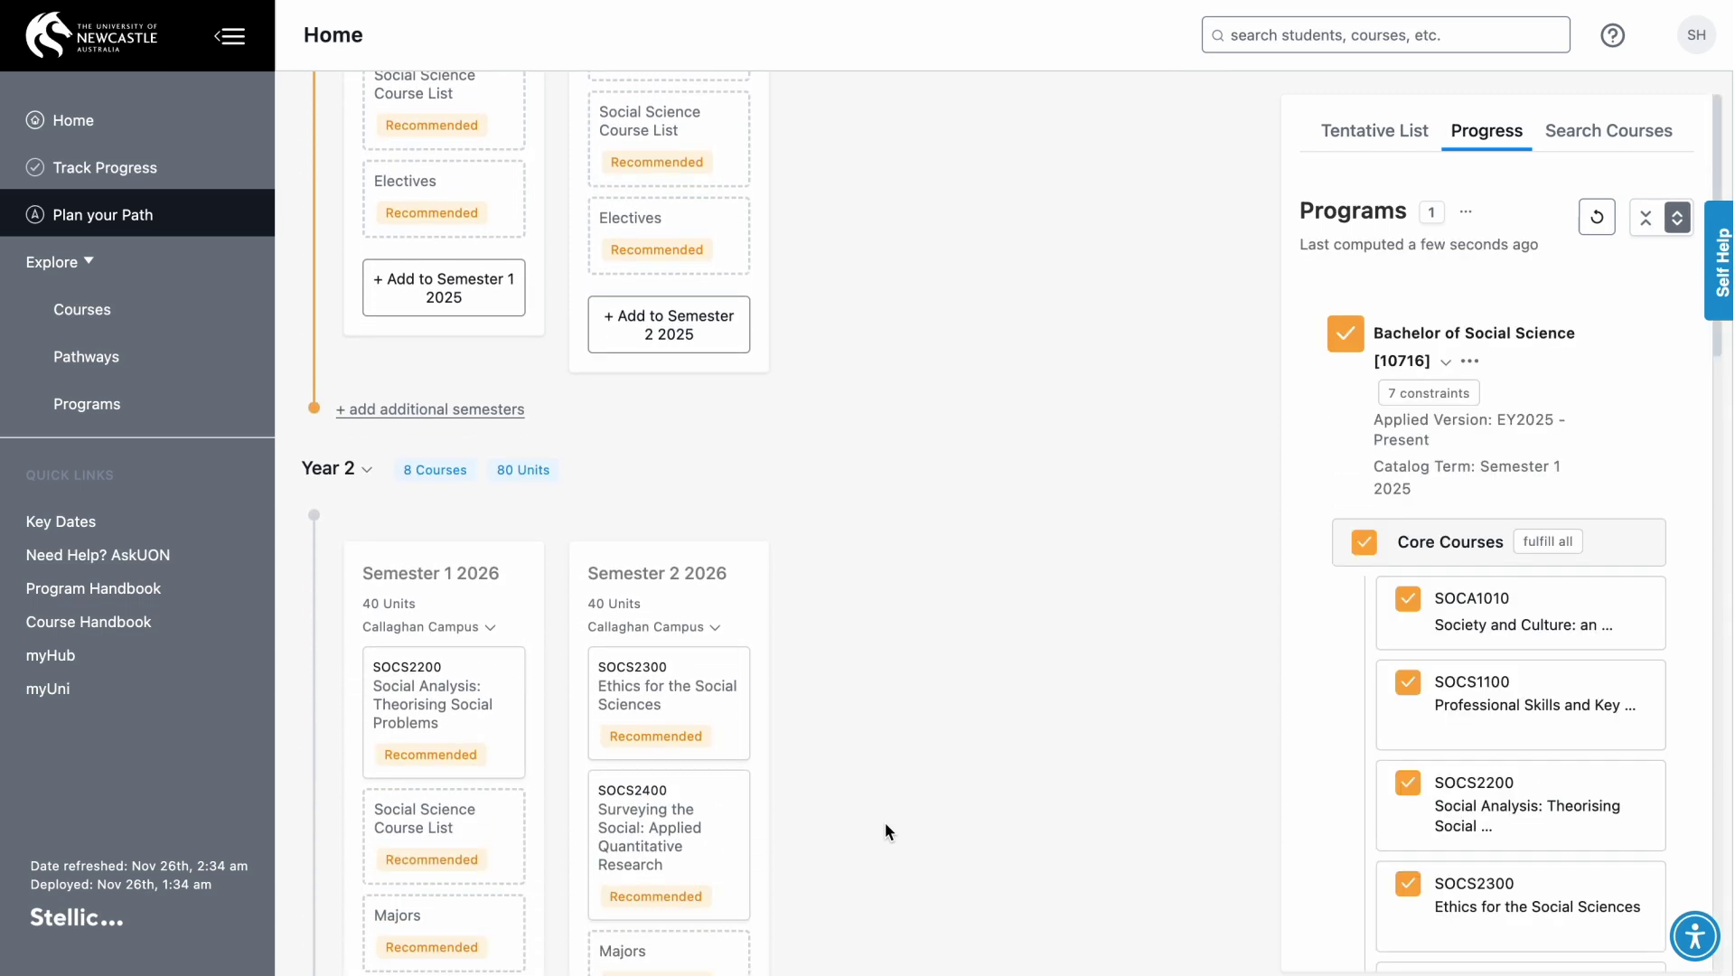
pyautogui.scroll(-3, 885, 822)
pyautogui.scroll(-3, 885, 823)
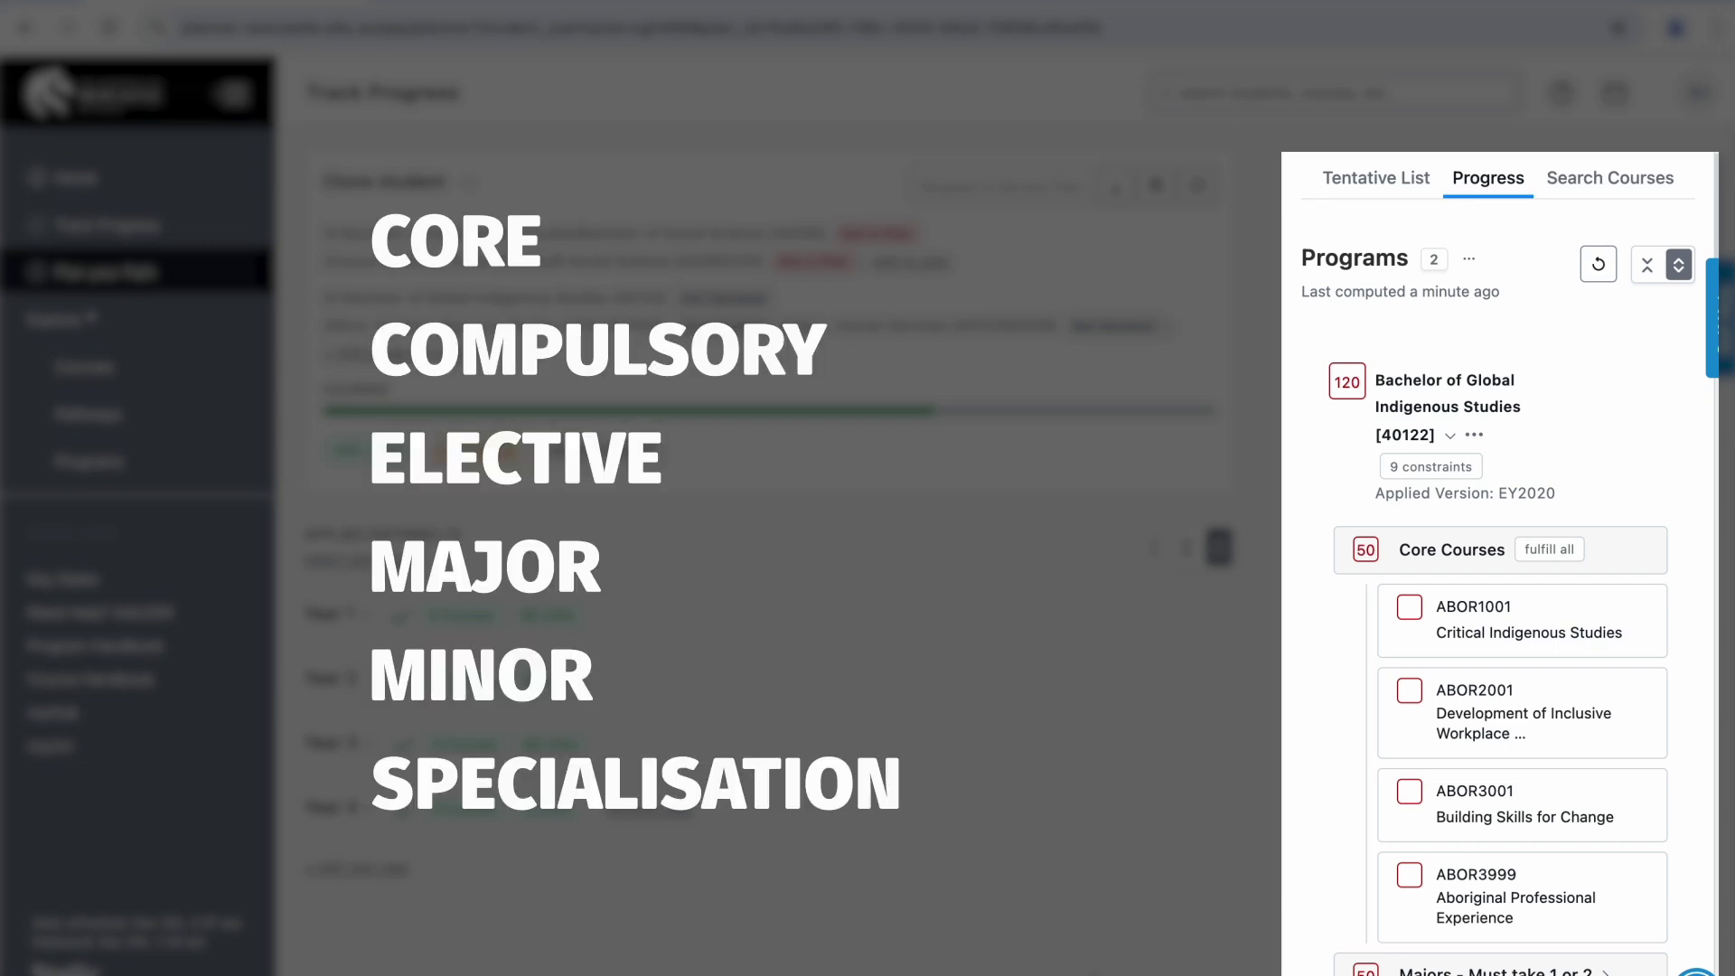
# Review core, Human Services major, directed, minor and elective requirements, then list the minor's 3 constraints.
pyautogui.scroll(-2, 1684, 594)
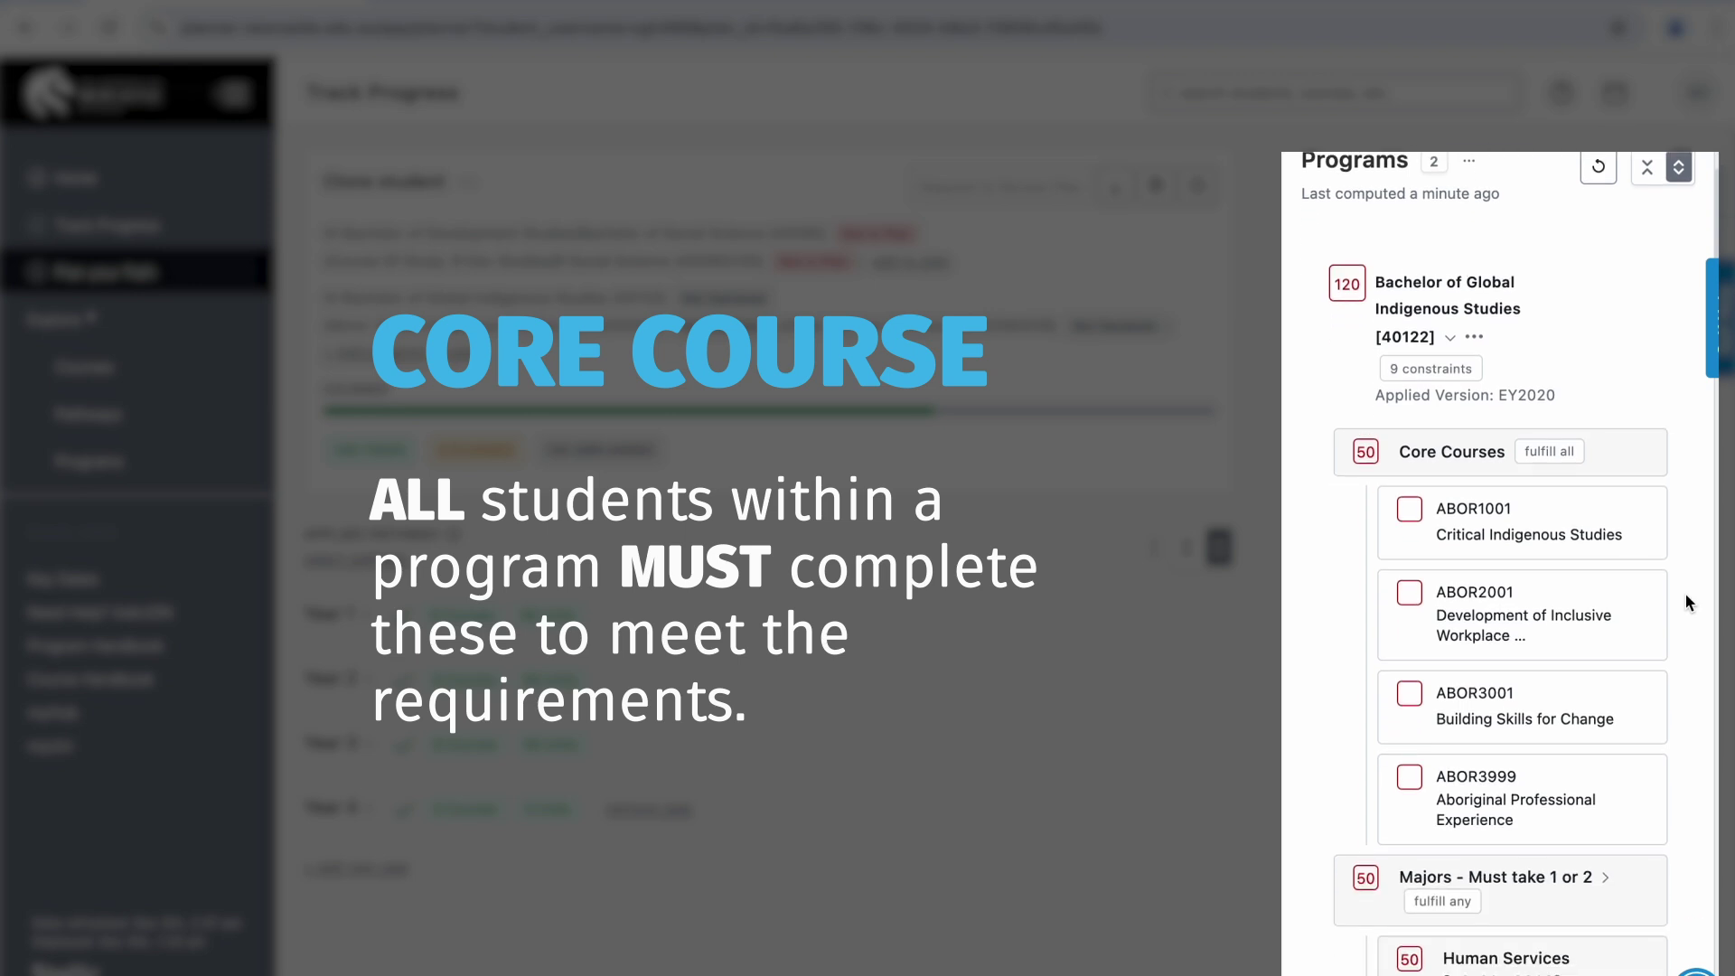
pyautogui.scroll(1, 1684, 593)
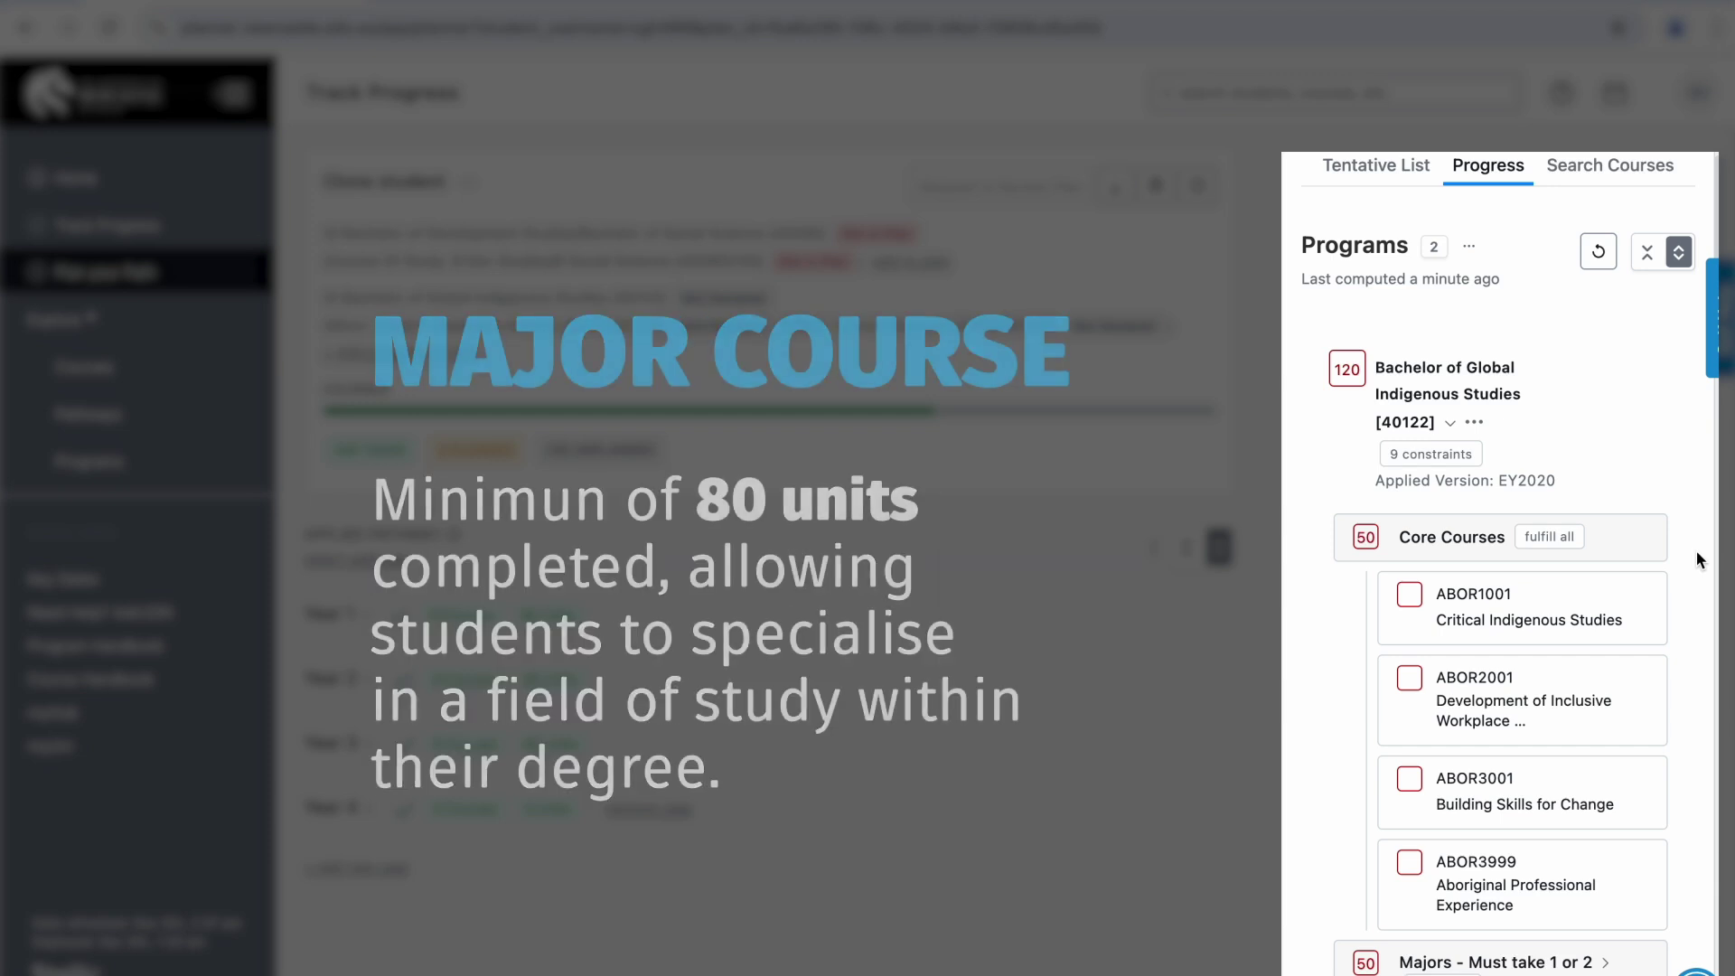
pyautogui.scroll(-6, 1698, 560)
pyautogui.scroll(-8, 1698, 560)
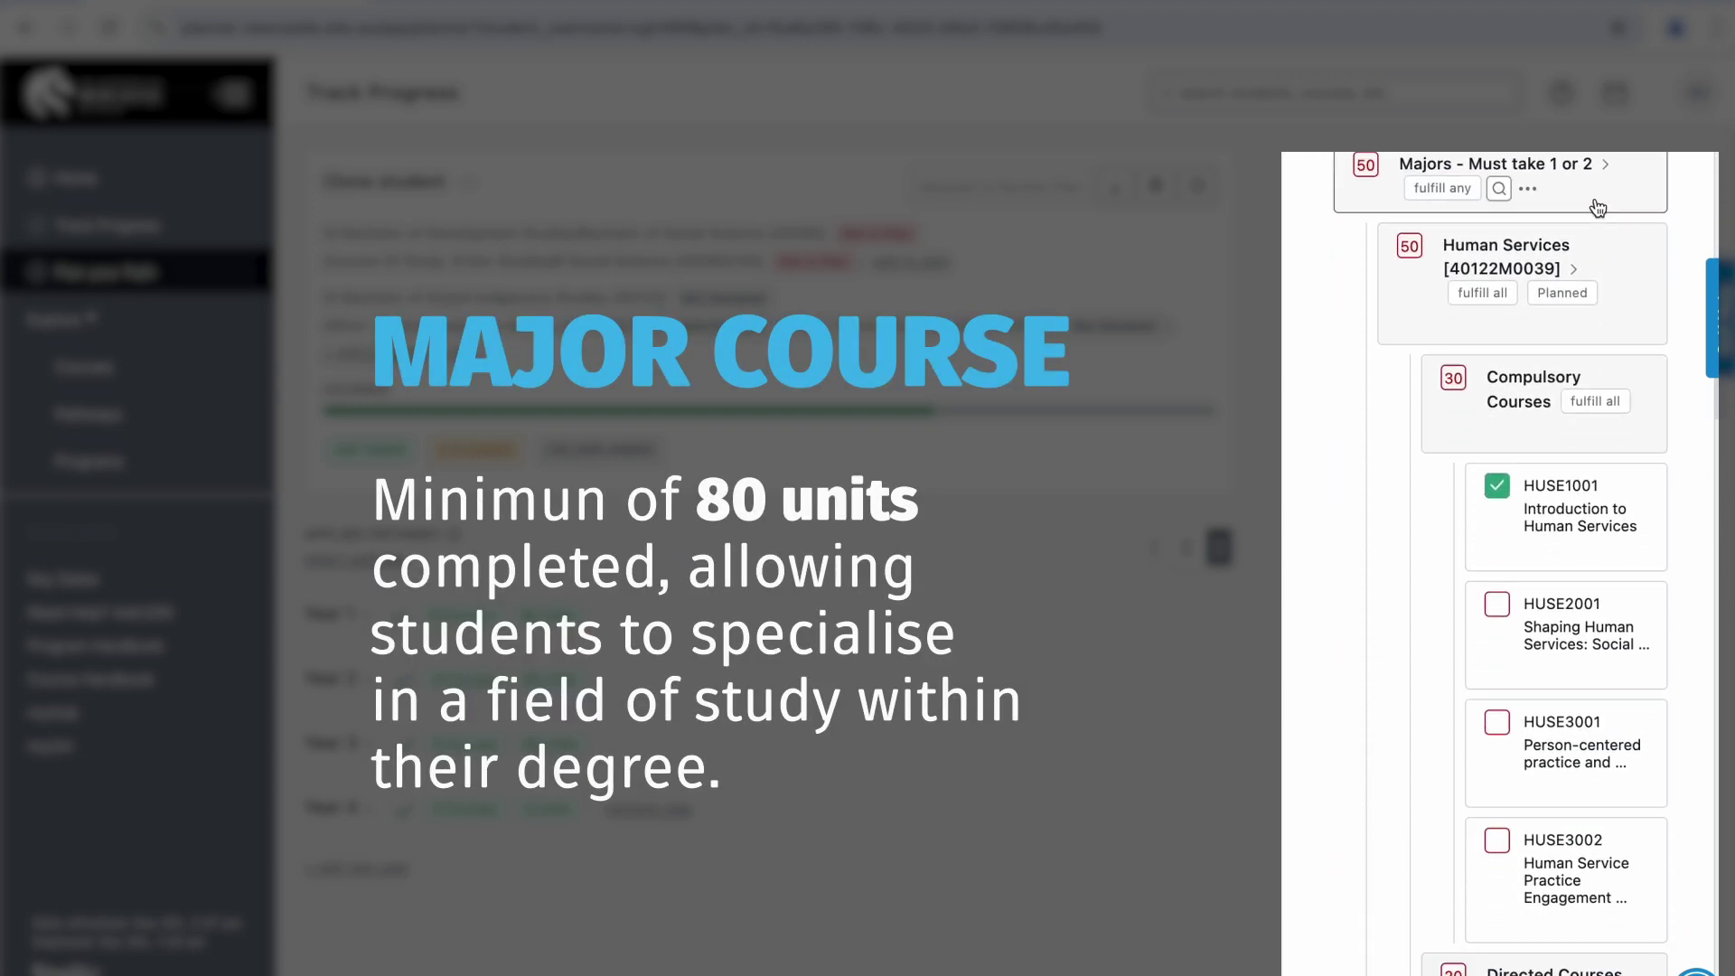
pyautogui.scroll(-1, 1667, 550)
pyautogui.scroll(-2, 1661, 549)
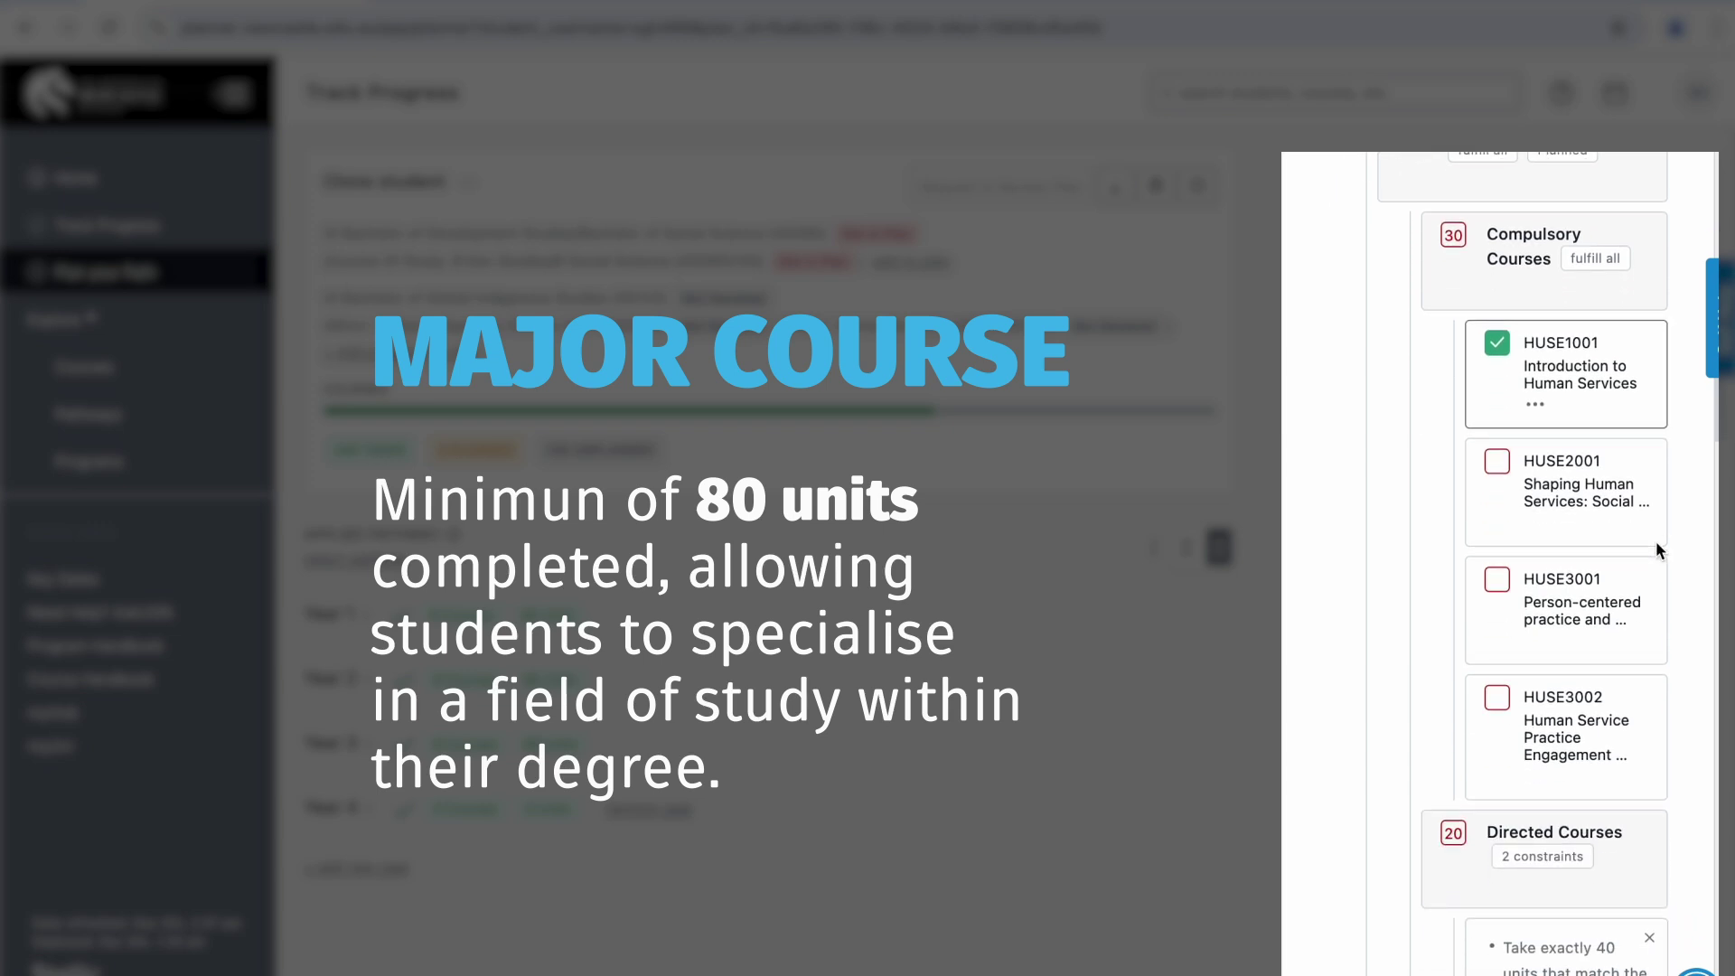
pyautogui.scroll(-7, 1659, 551)
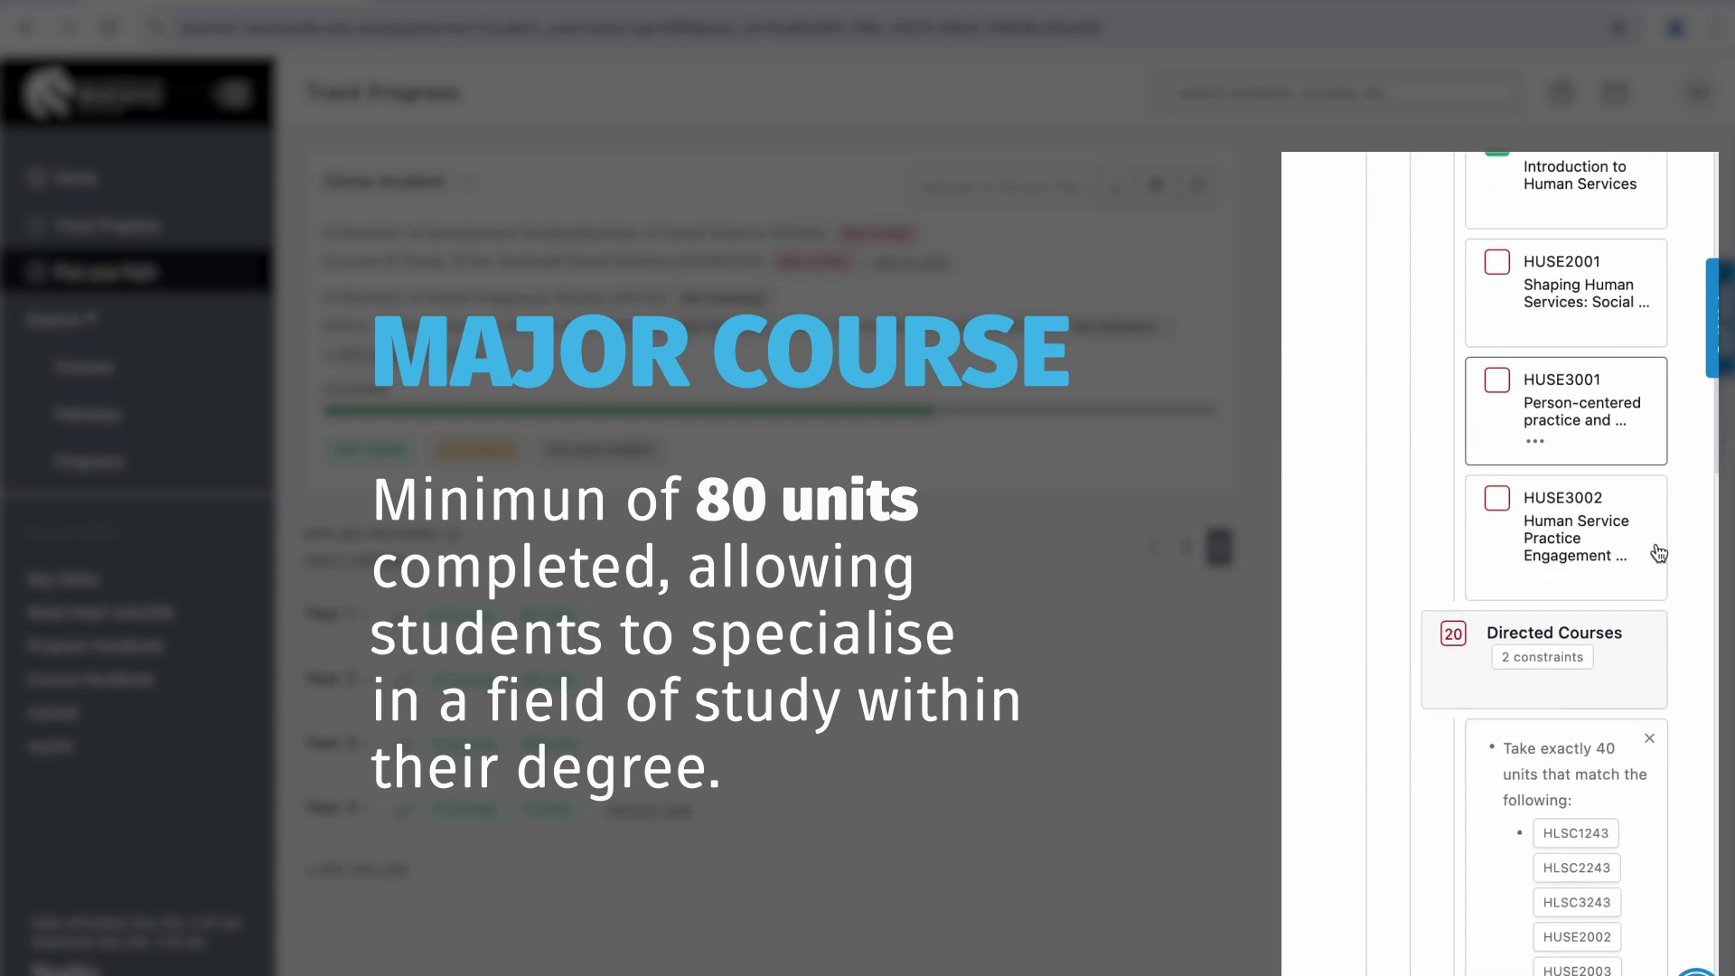
pyautogui.scroll(-1, 1659, 551)
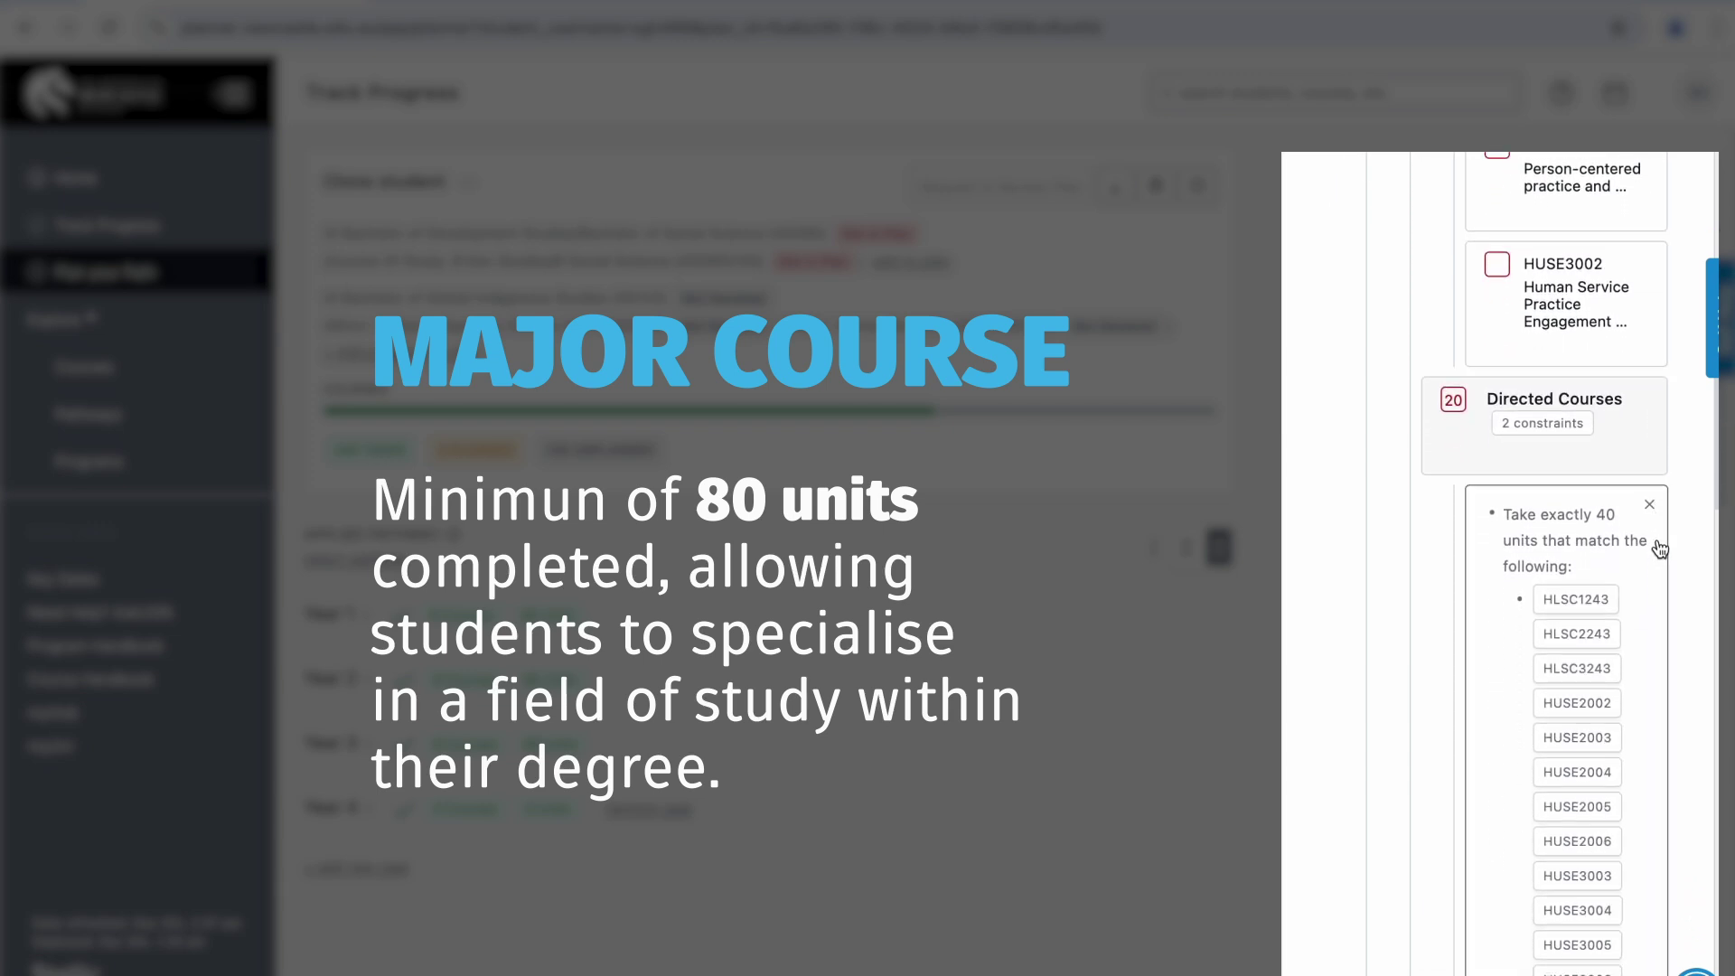
pyautogui.scroll(-4, 1660, 548)
pyautogui.scroll(-10, 1660, 549)
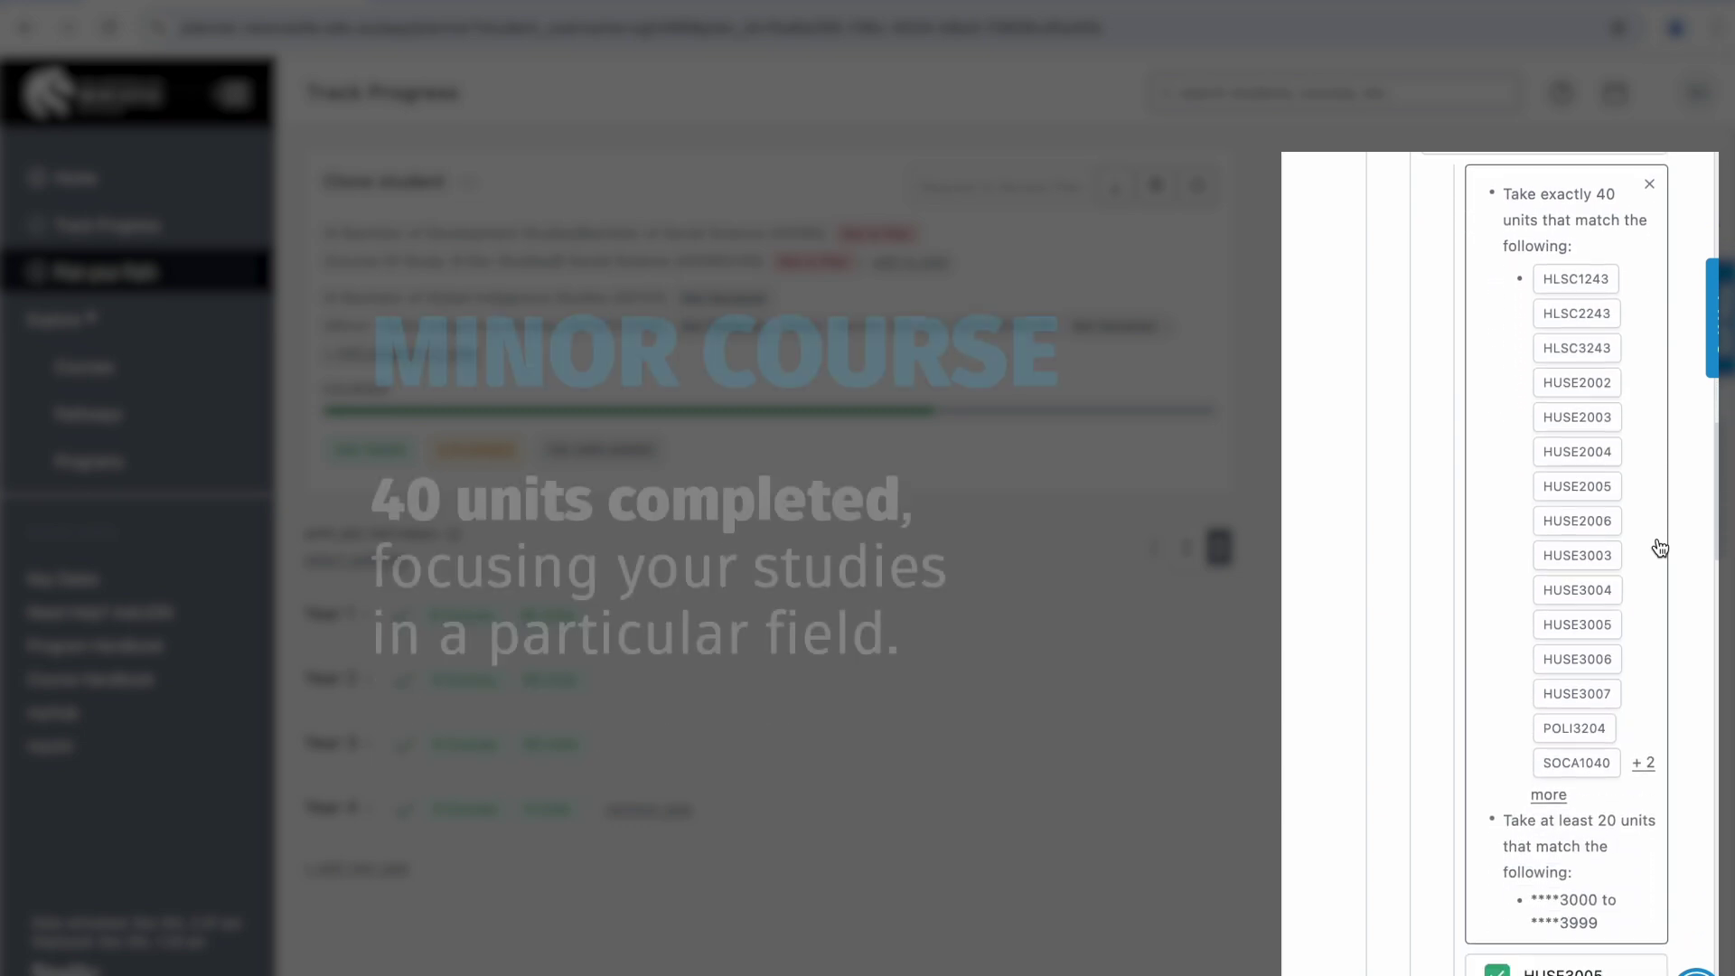
pyautogui.scroll(-15, 1660, 548)
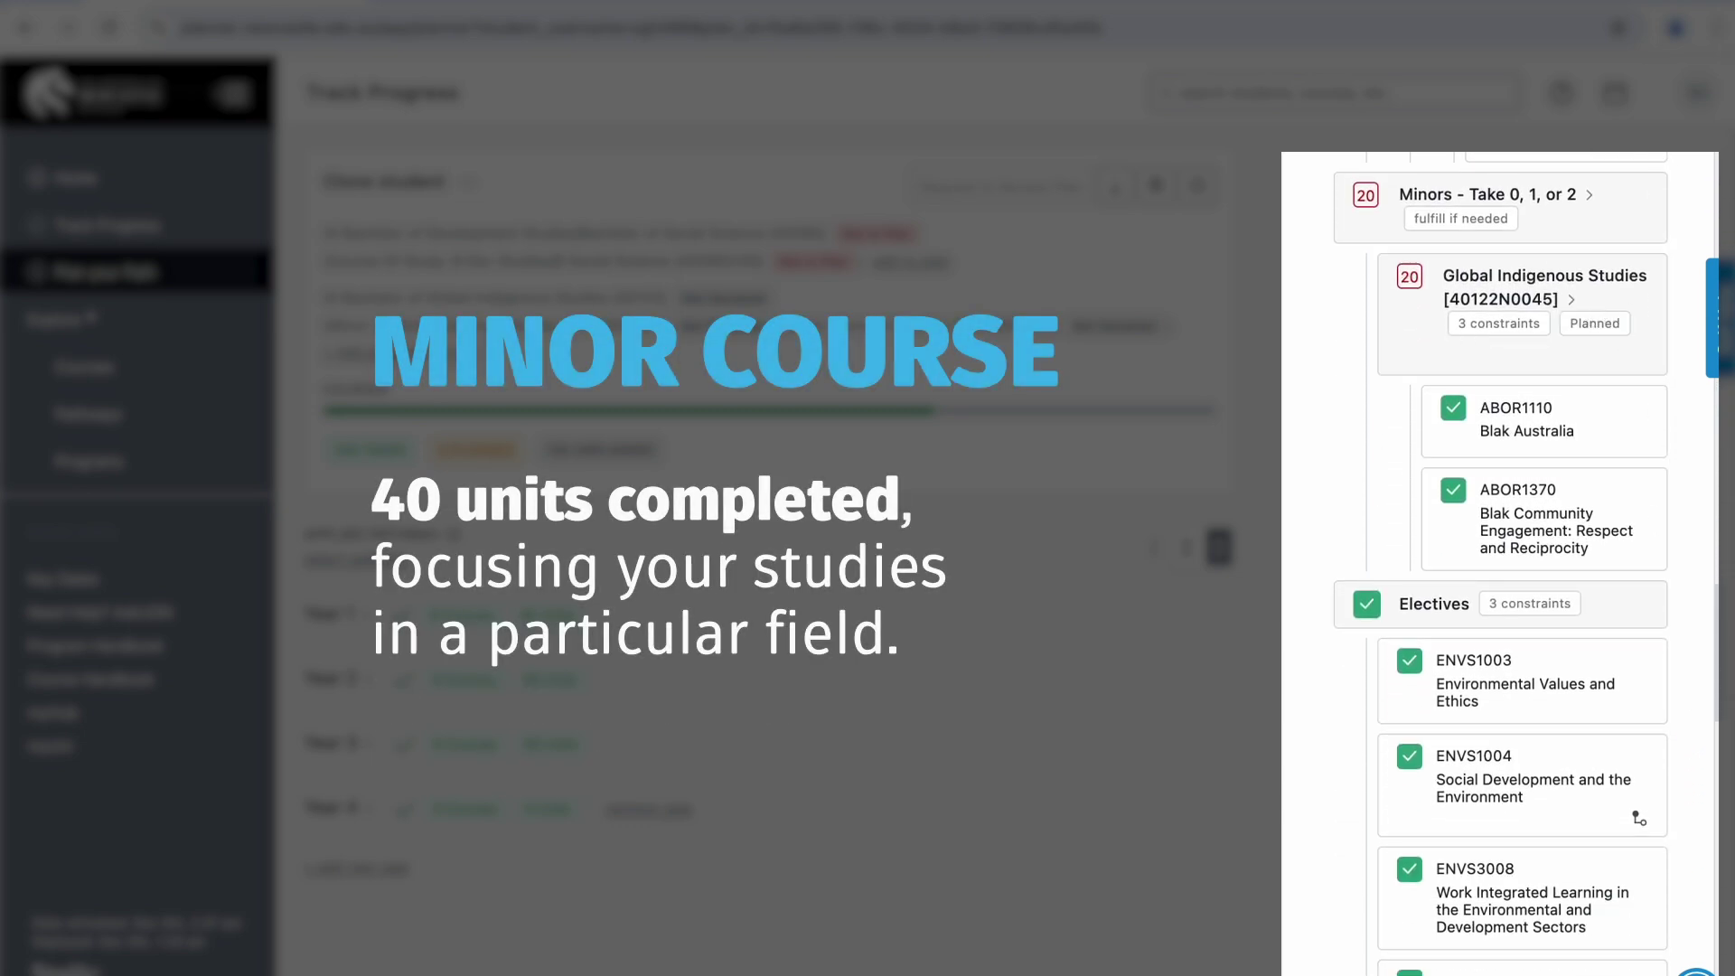
pyautogui.click(1527, 326)
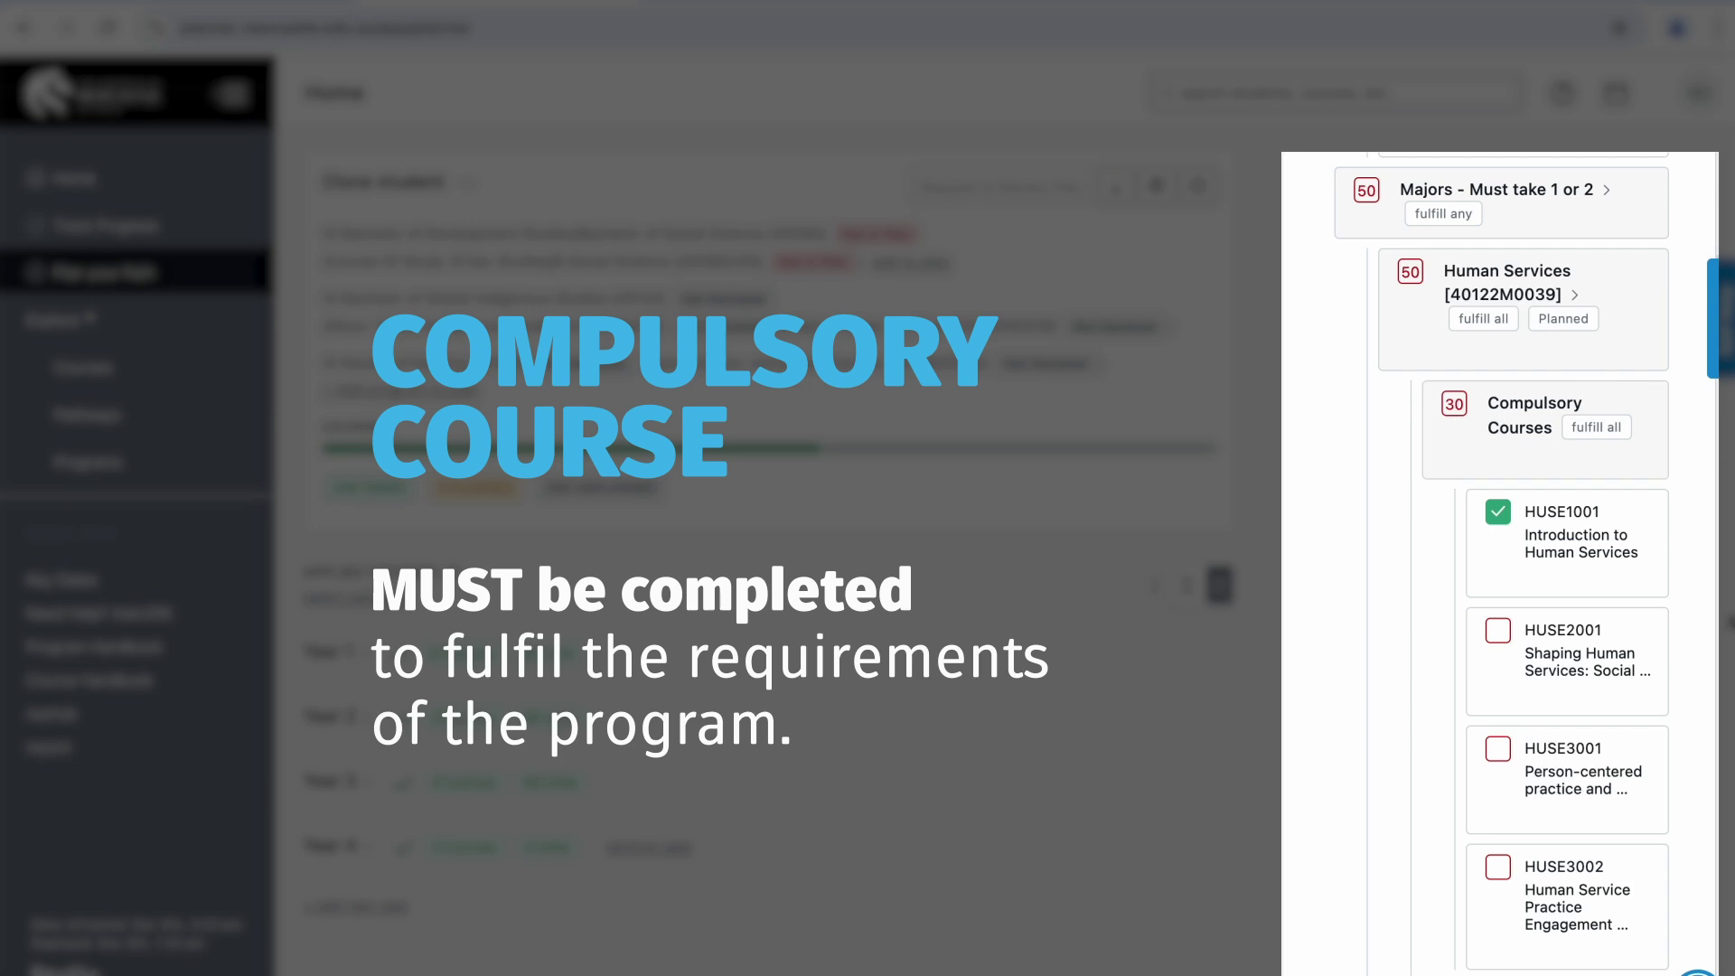
# Review Human Services compulsory, directed and elective courses, then view ABOR3999 Aboriginal Professional Experience details.
pyautogui.scroll(-1, 1711, 685)
pyautogui.scroll(1, 1711, 685)
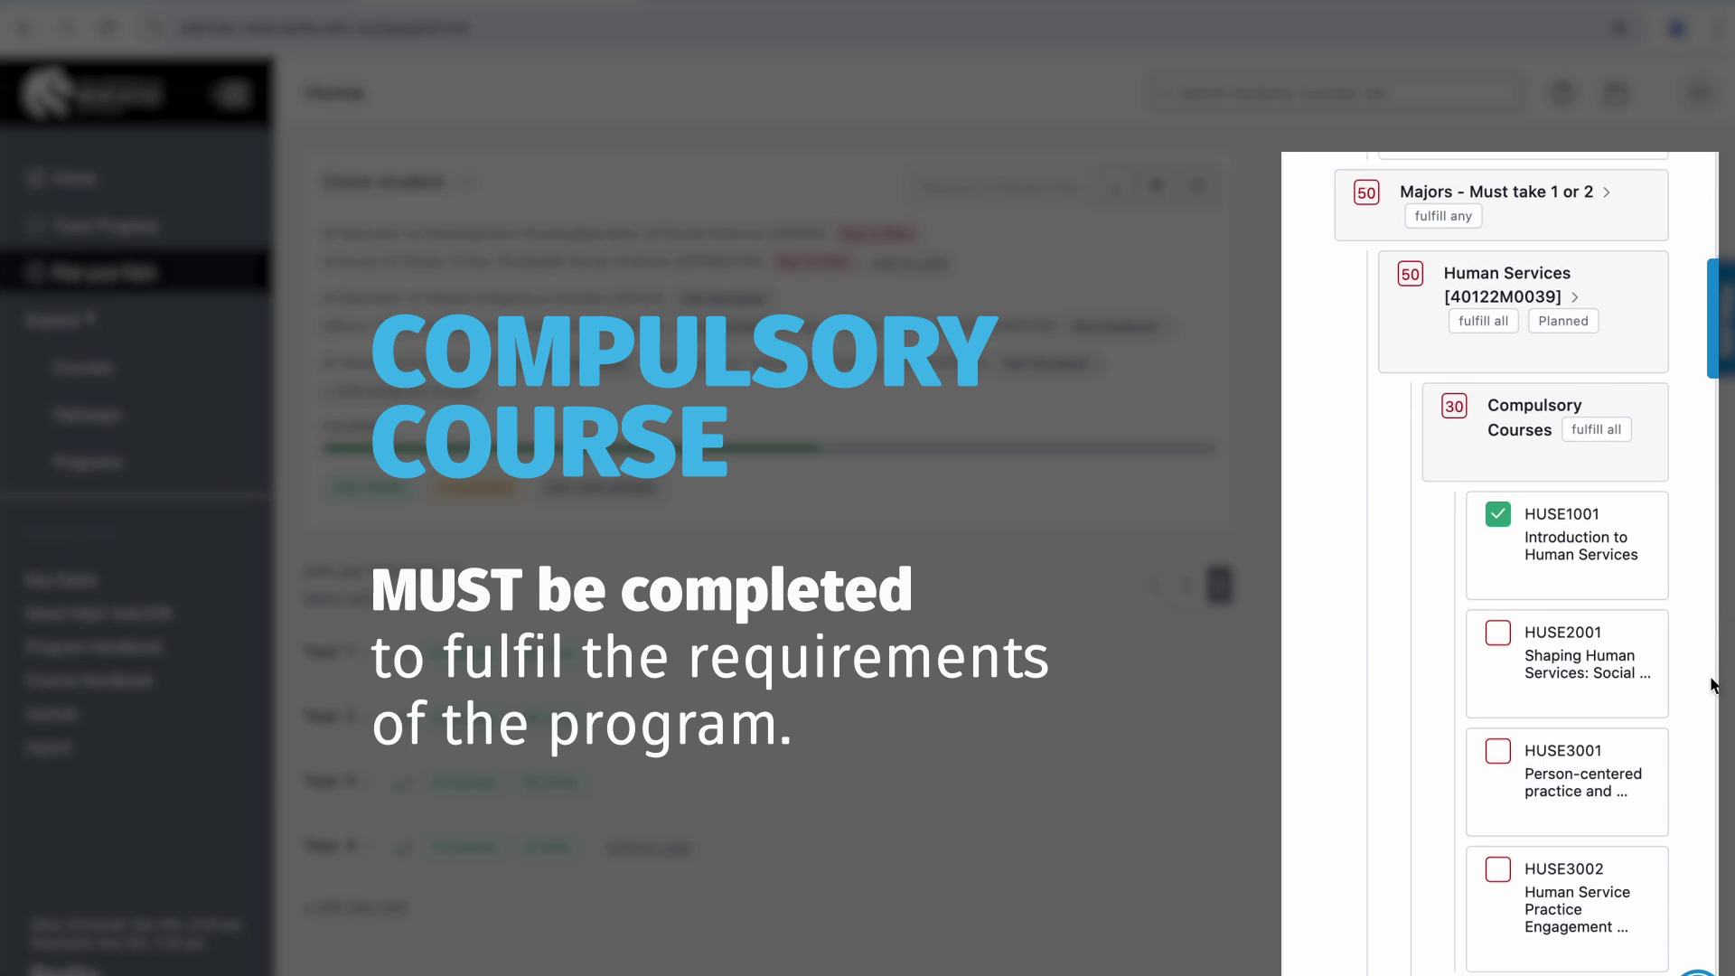
pyautogui.scroll(-1, 1710, 685)
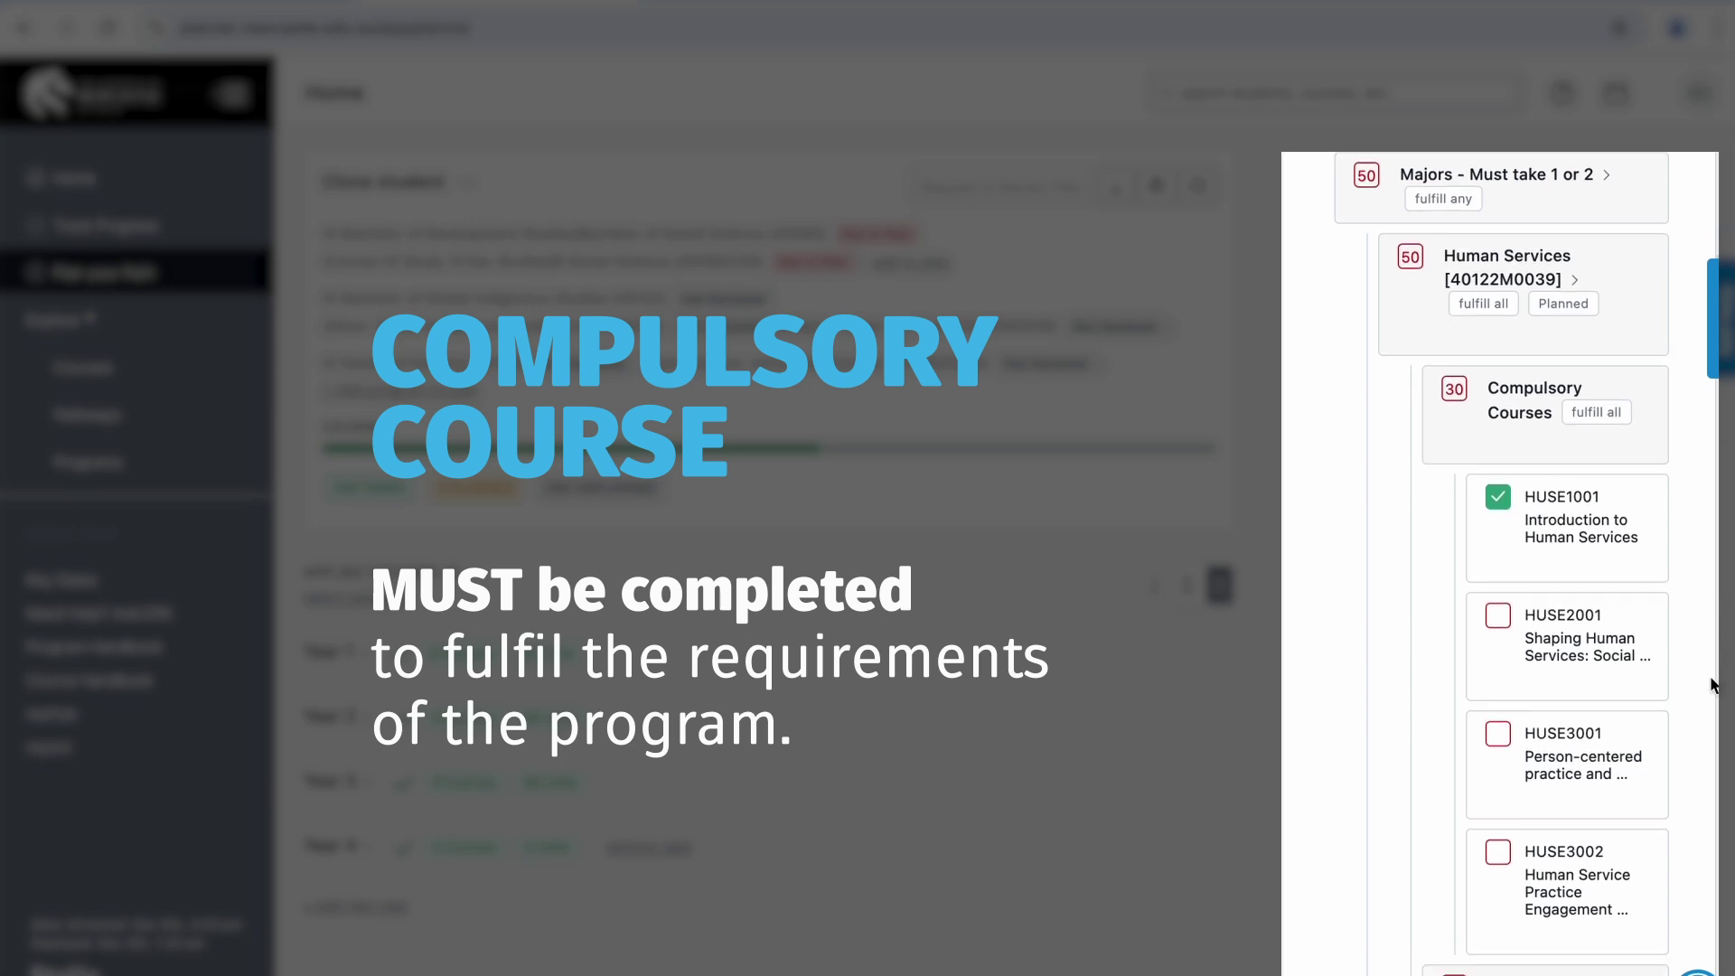
pyautogui.scroll(-8, 1710, 685)
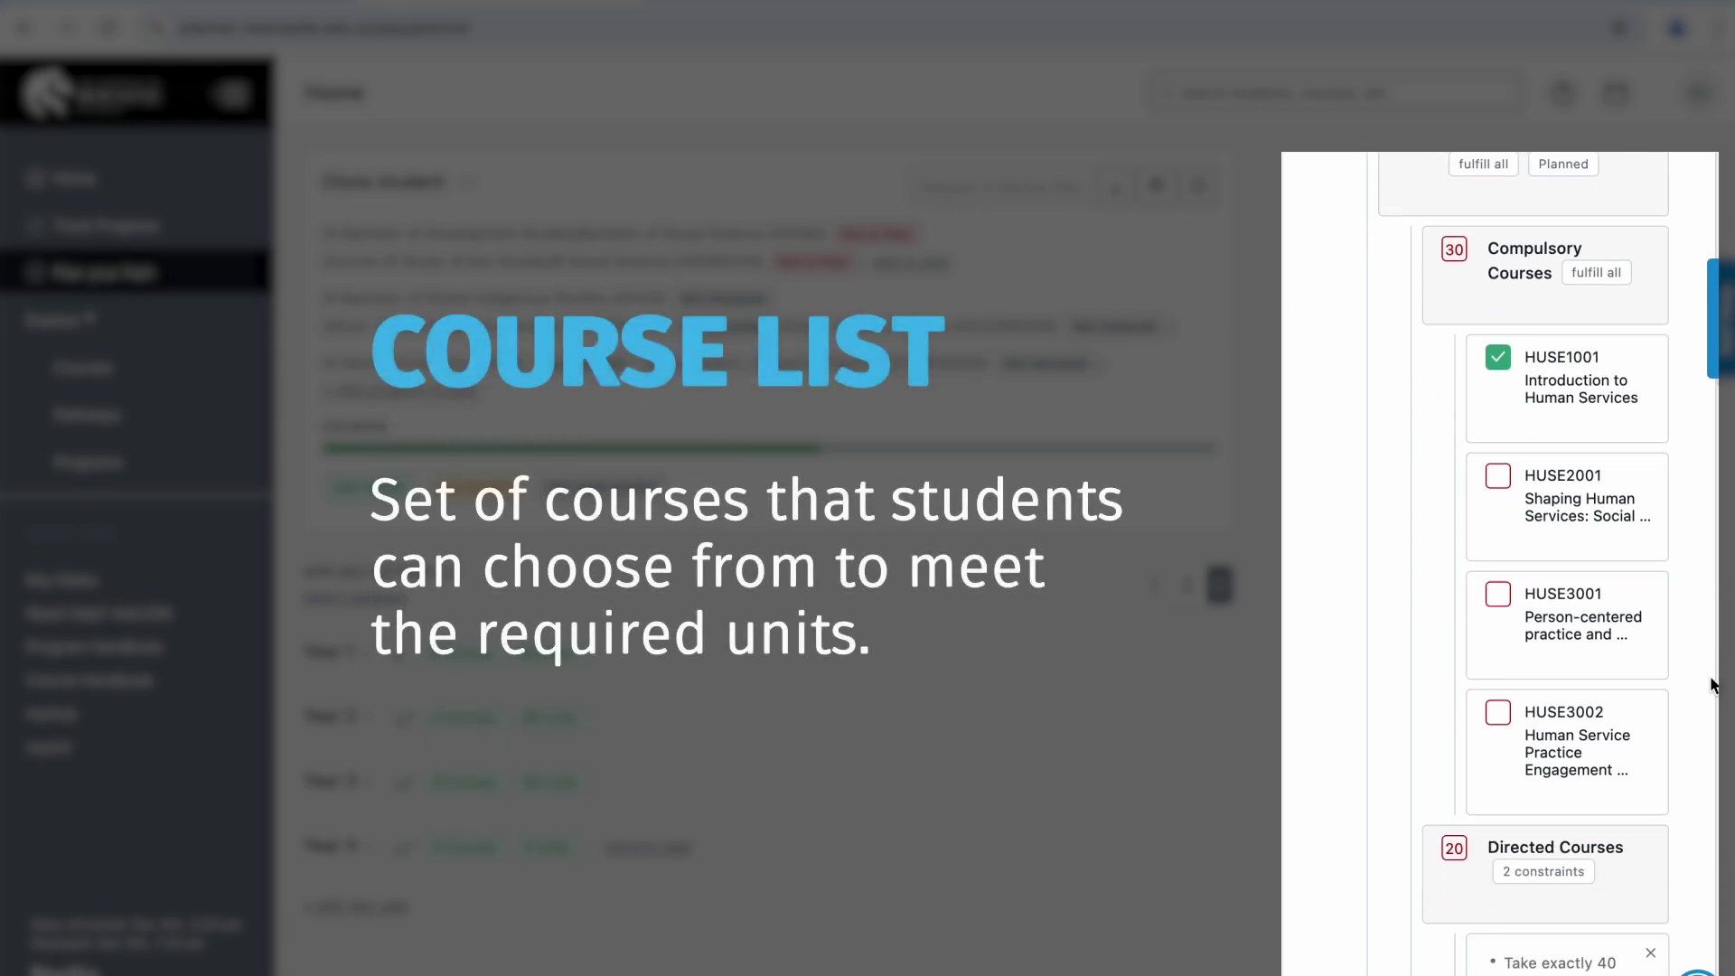
pyautogui.scroll(-3, 1710, 685)
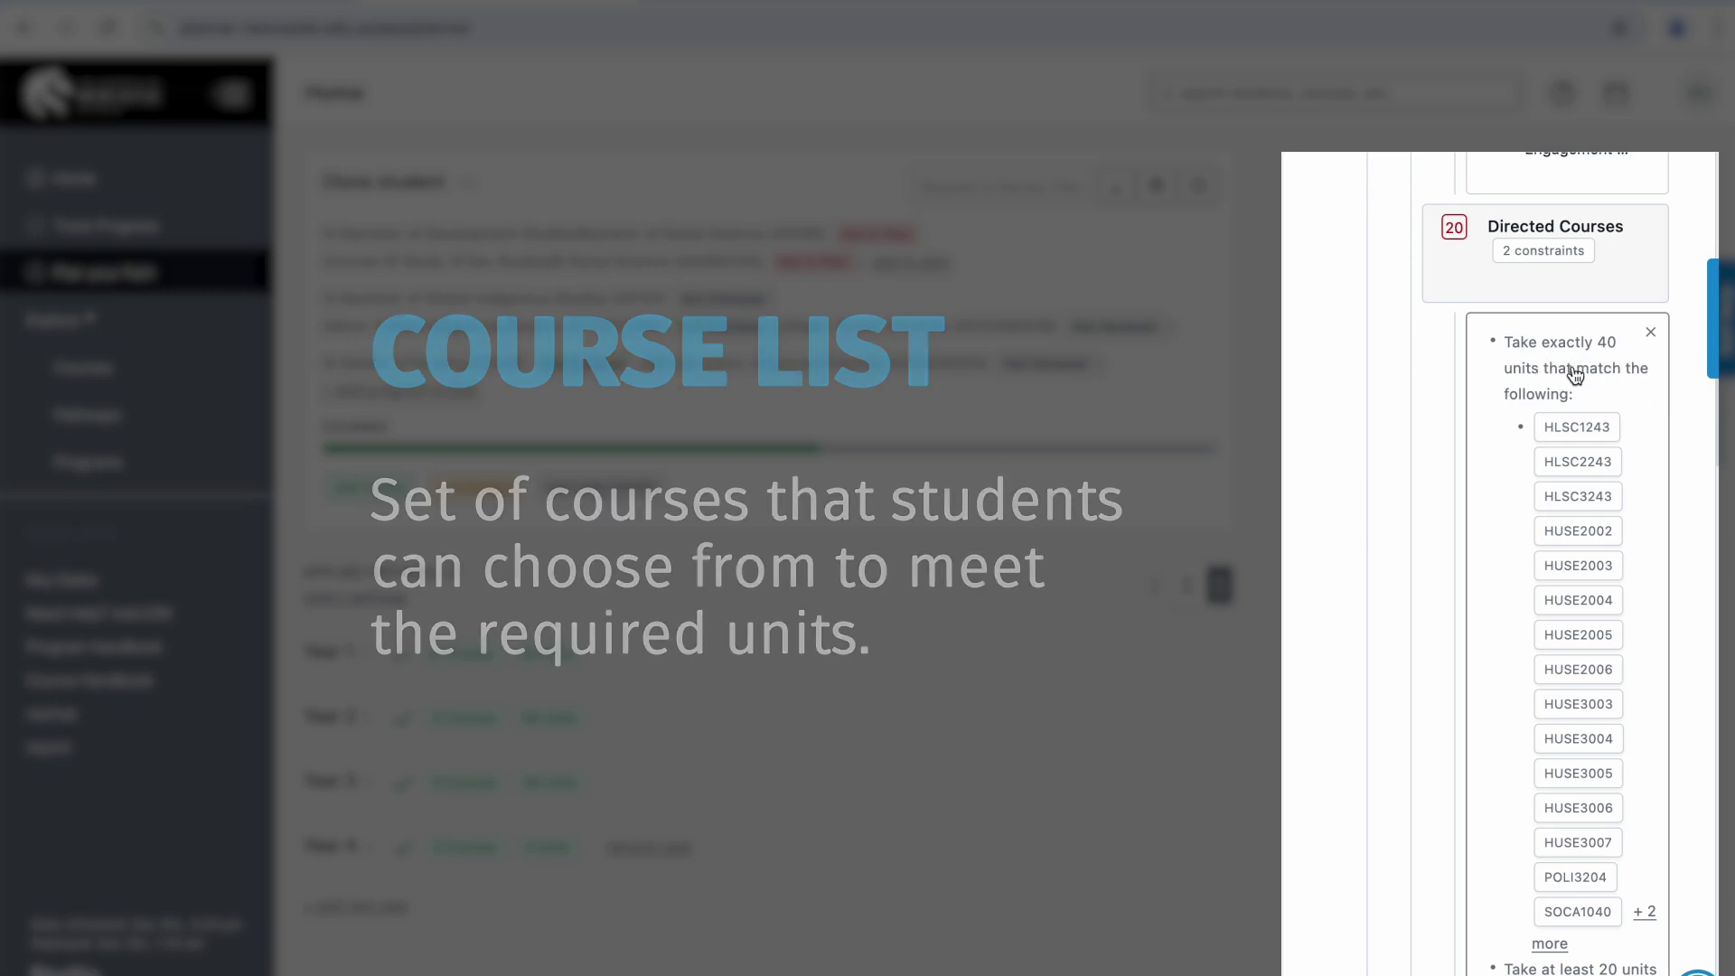
pyautogui.scroll(-4, 1678, 571)
pyautogui.scroll(-15, 1678, 571)
pyautogui.scroll(-2, 1677, 571)
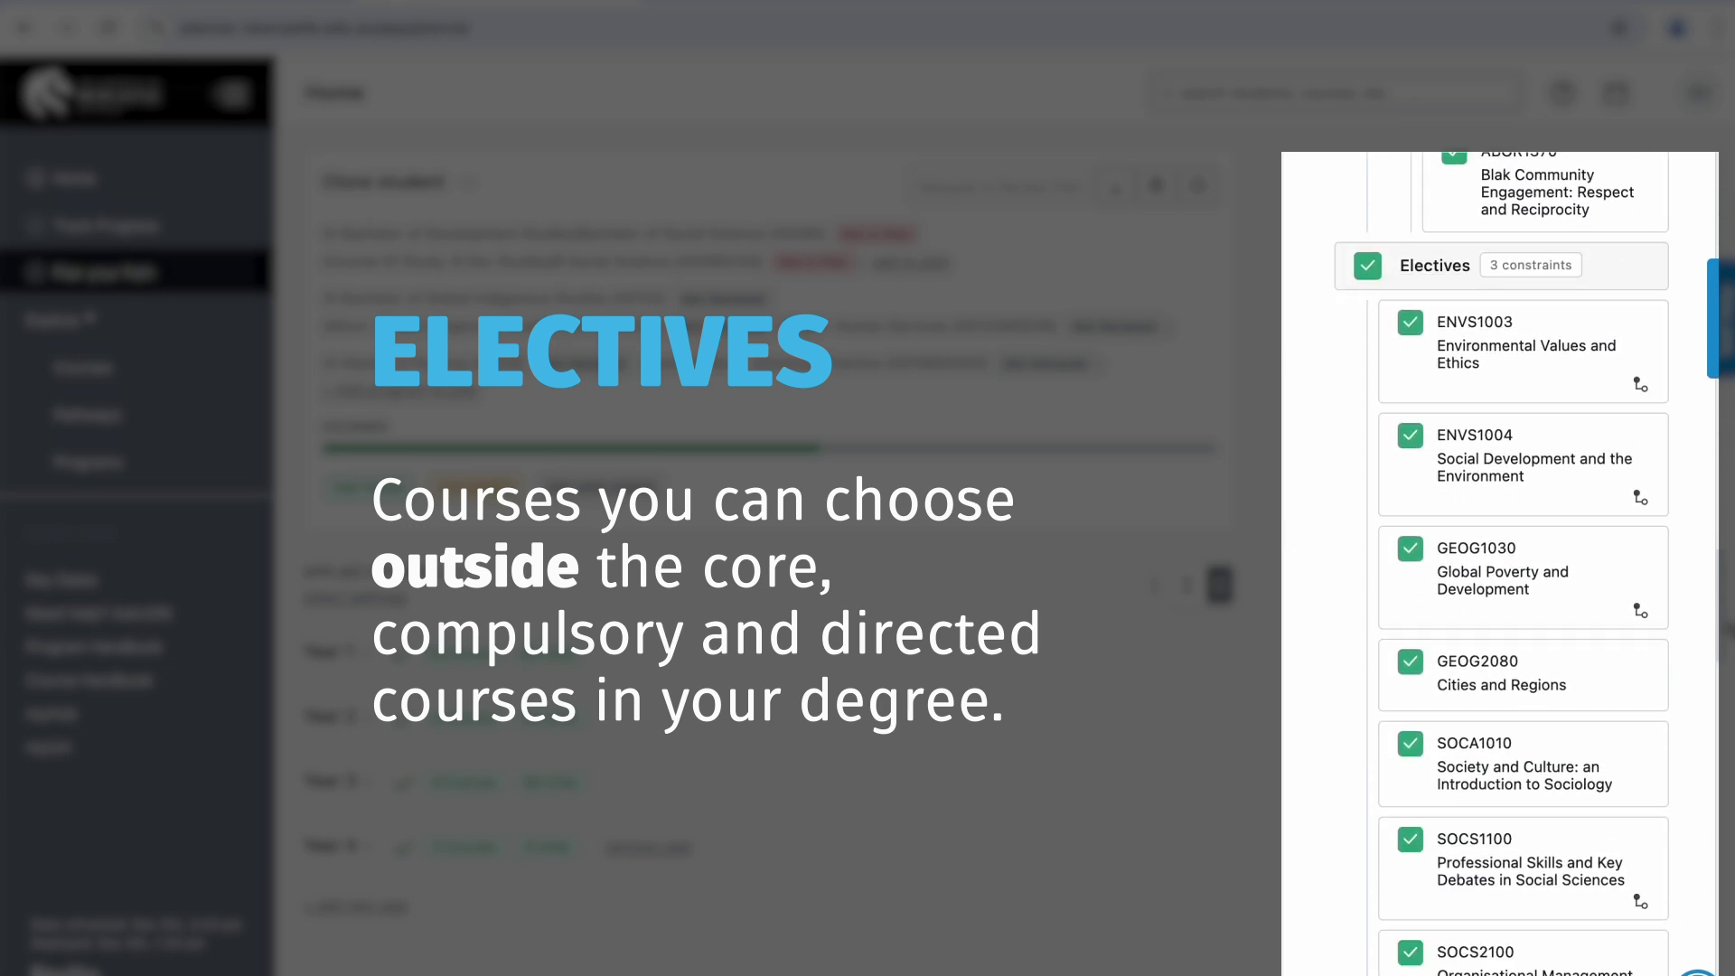
pyautogui.scroll(-1, 1693, 677)
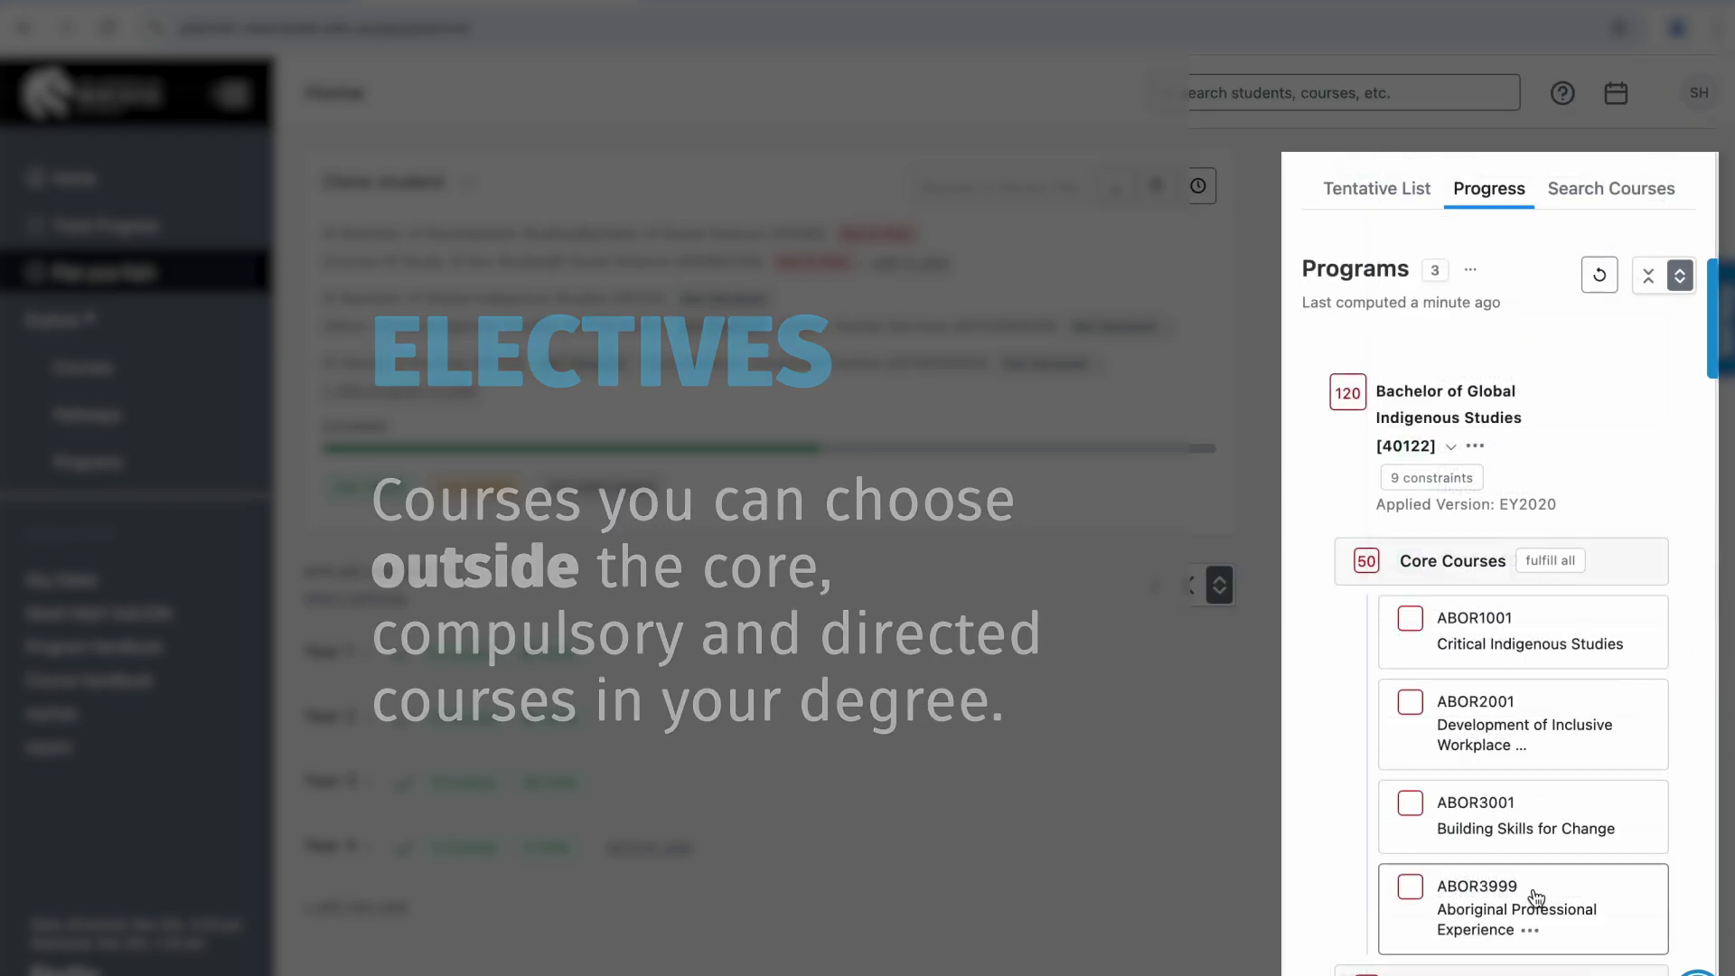
pyautogui.click(1618, 900)
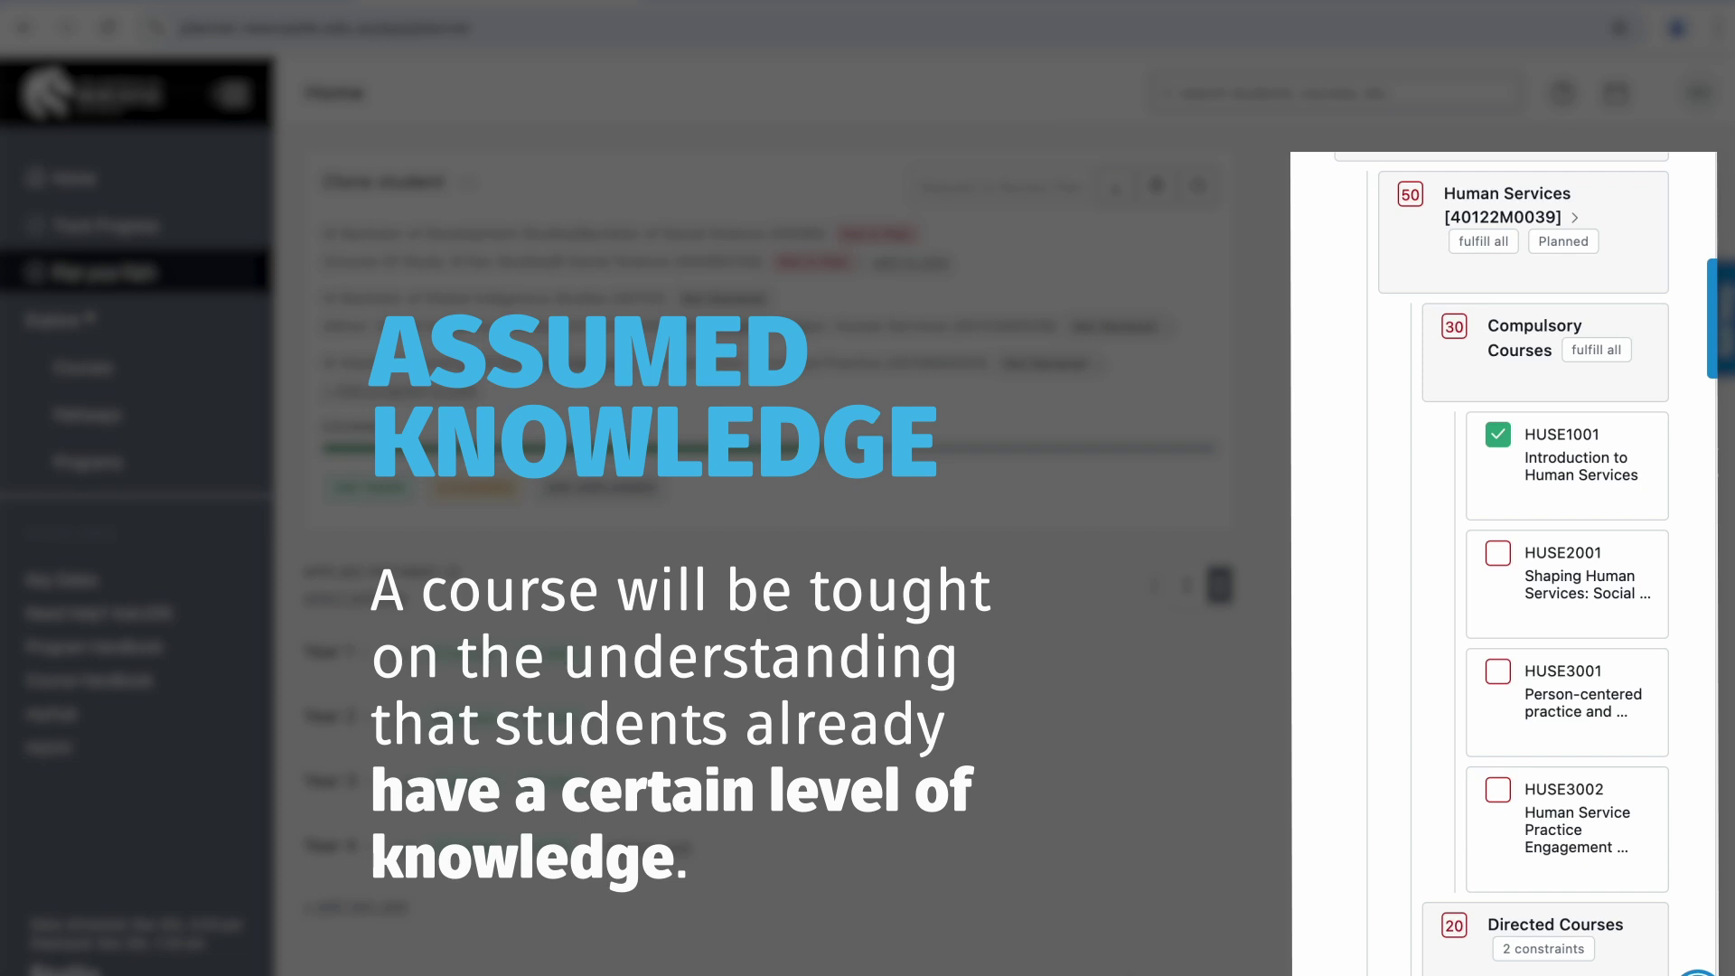
# Show HUSE3002's details down to assumed knowledge: 40 units at 1000 level, HUSE1001, HUSE2001, HUSE3001.
pyautogui.click(1629, 846)
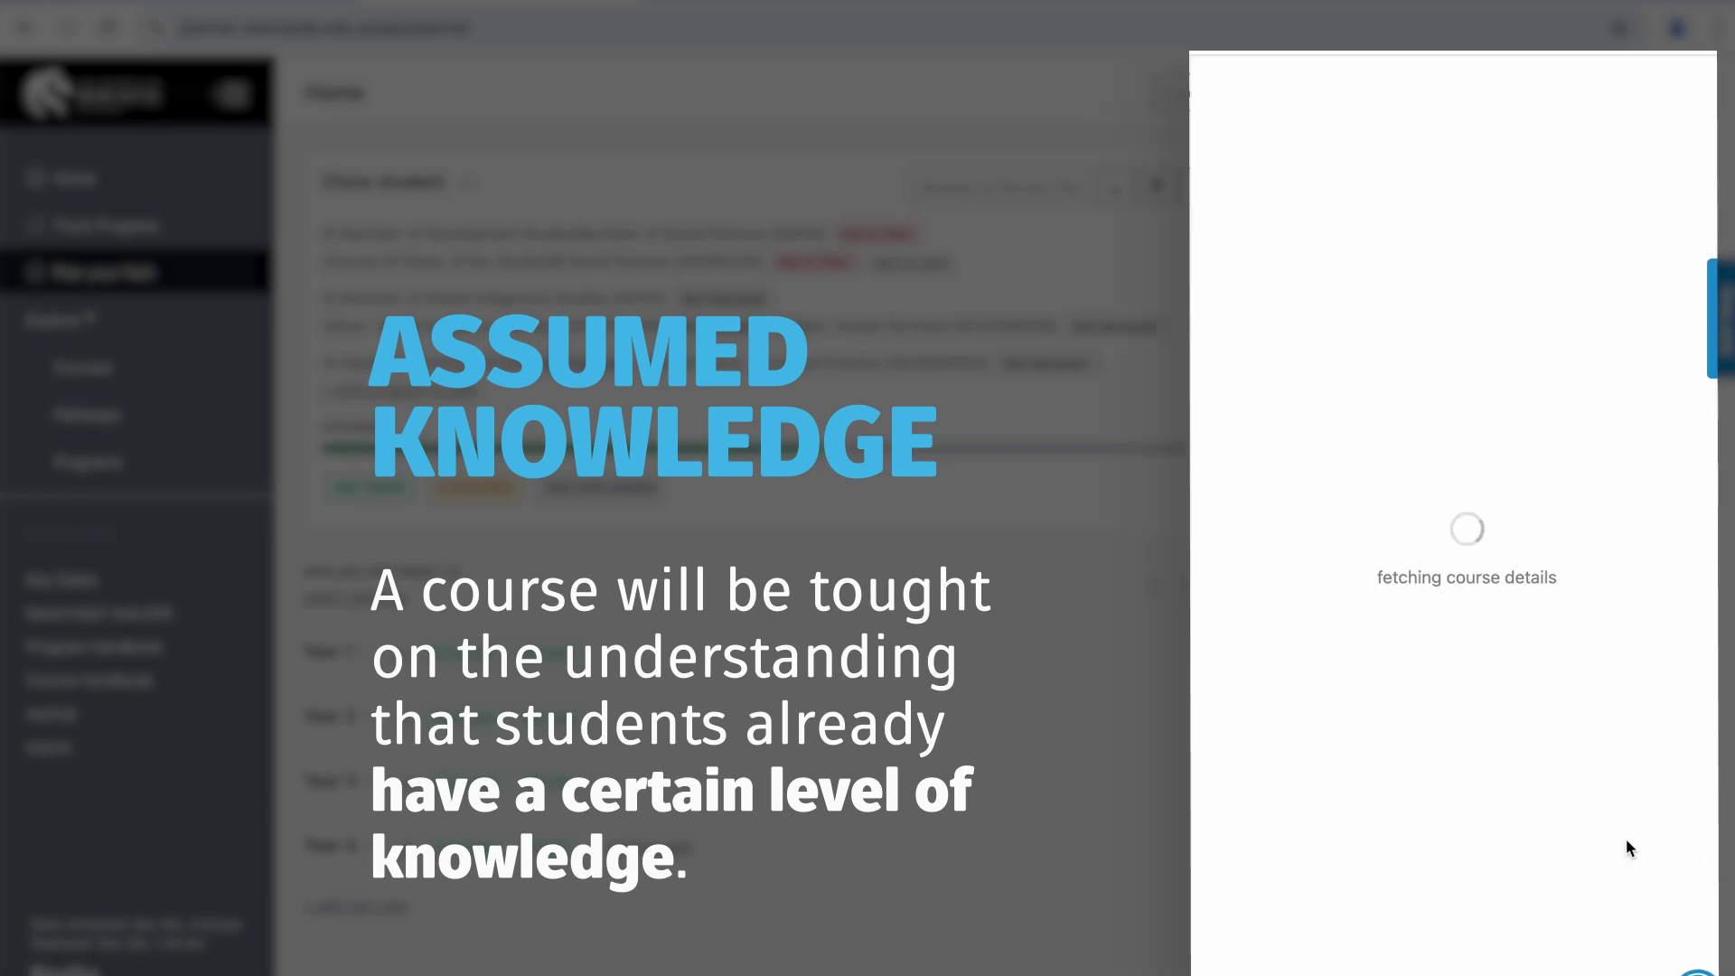
pyautogui.scroll(-3, 1625, 847)
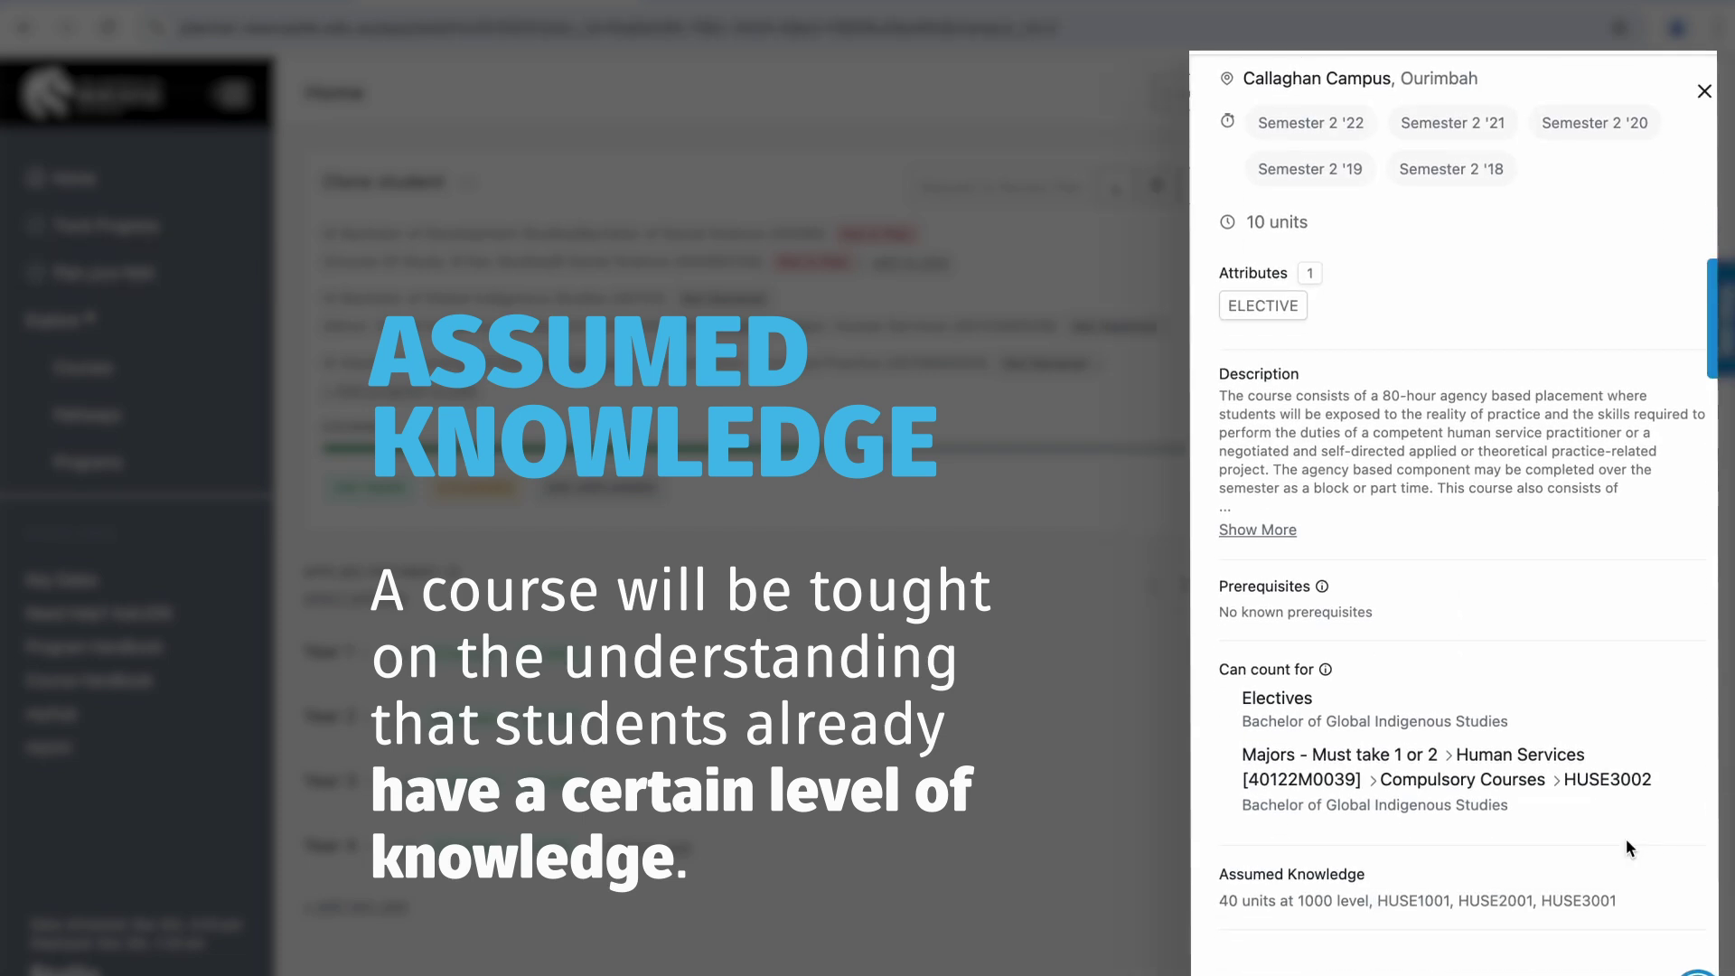